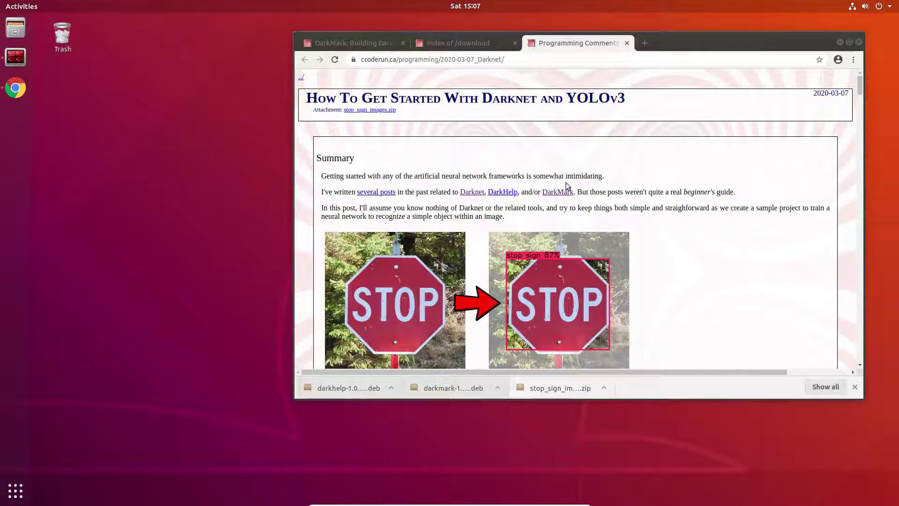
# Scroll through the Darknet article in Chrome, then return to its top
pyautogui.click(502, 157)
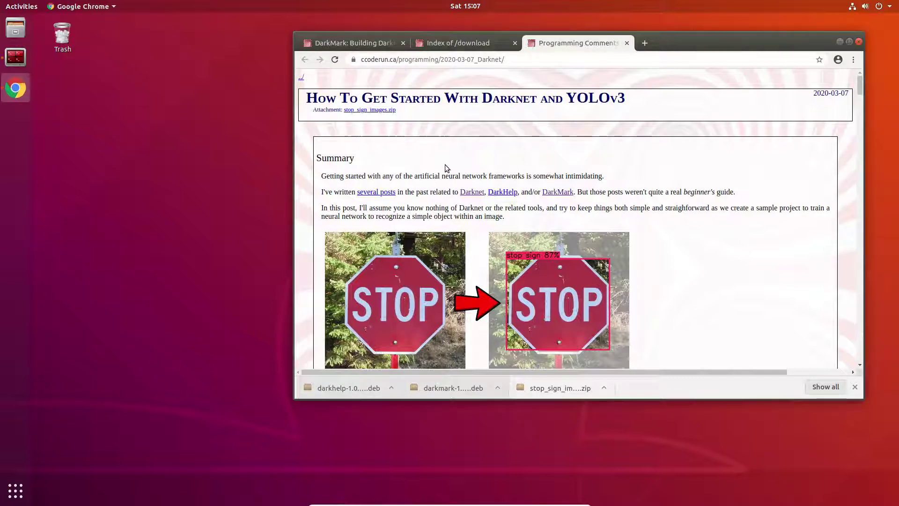
pyautogui.scroll(-15, 447, 168)
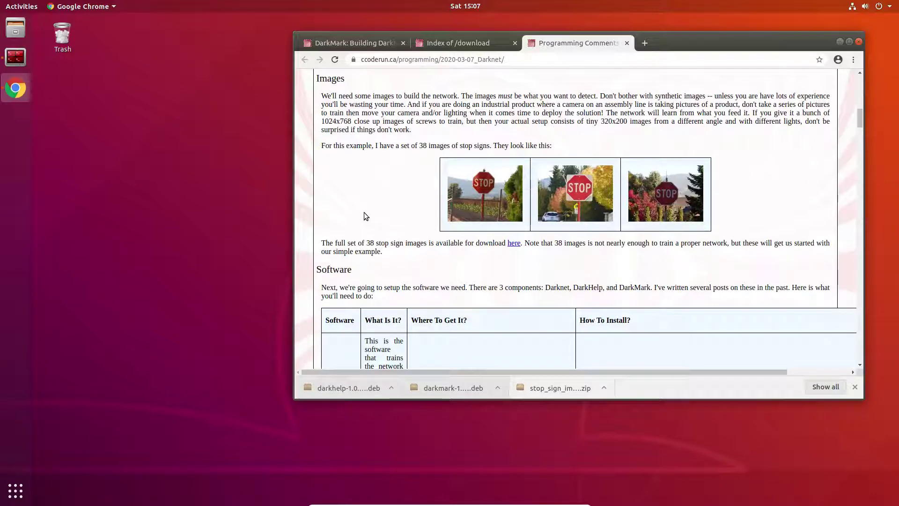
pyautogui.scroll(-10, 365, 216)
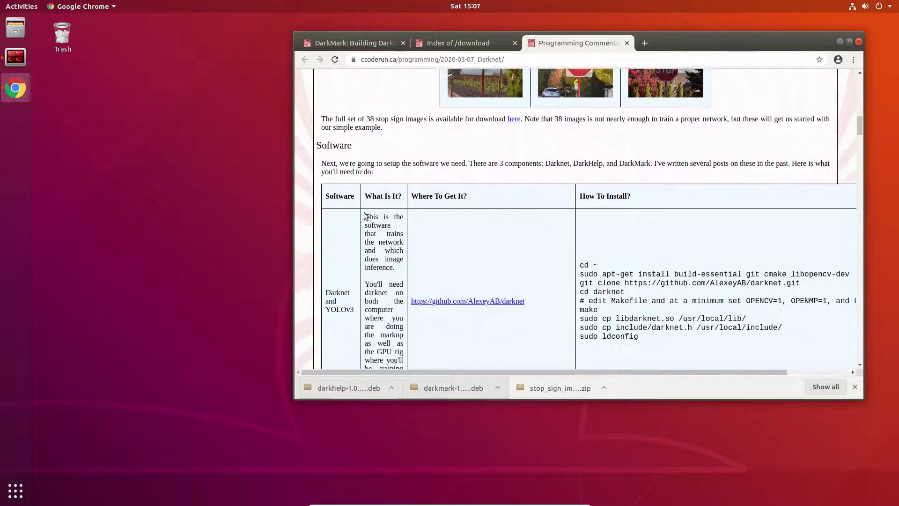
pyautogui.scroll(-15, 365, 217)
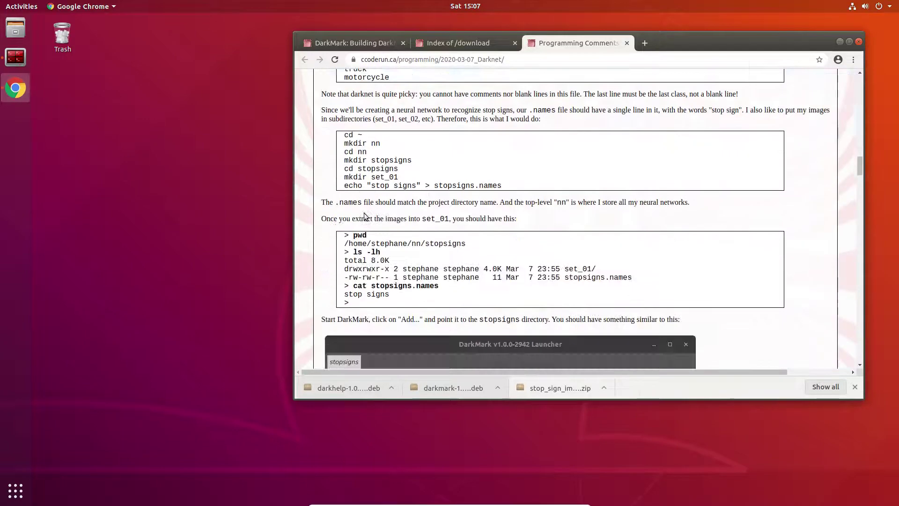
pyautogui.scroll(-15, 366, 218)
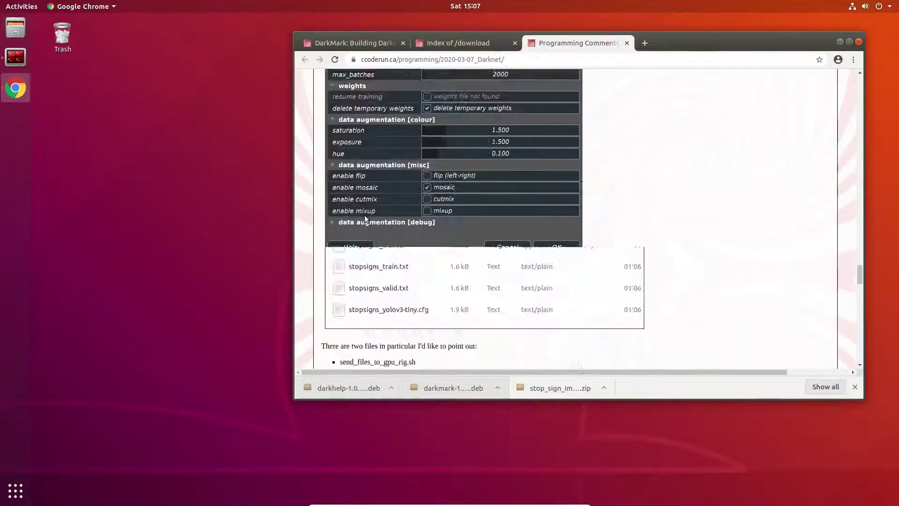
pyautogui.scroll(-5, 365, 215)
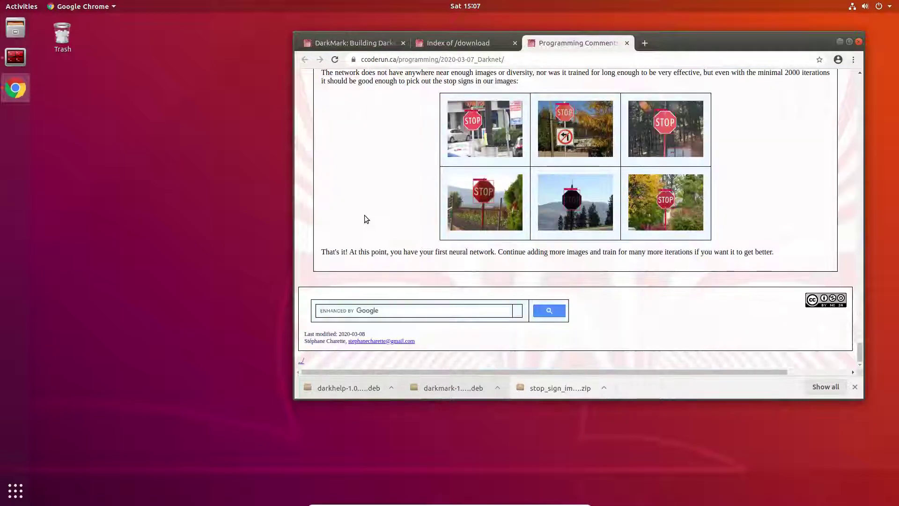
pyautogui.press('Home')
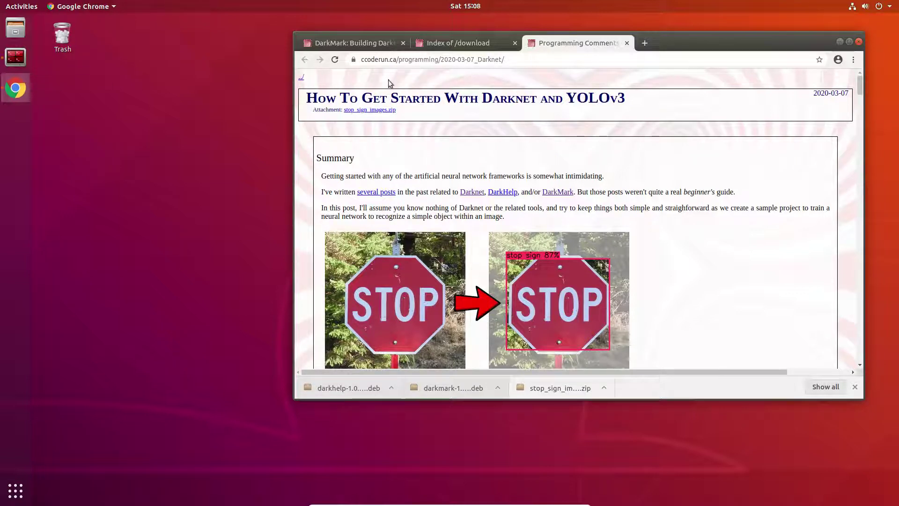
# Show the 'DarkMark: Building Darknet' page in a taller Chrome on the left, terminal upper right
pyautogui.click(352, 43)
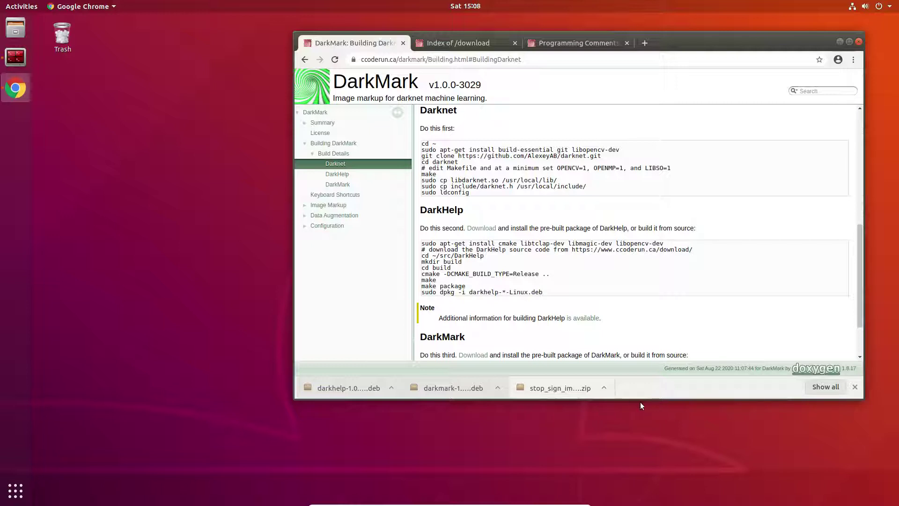
pyautogui.moveTo(640, 397); pyautogui.dragTo(600, 475)
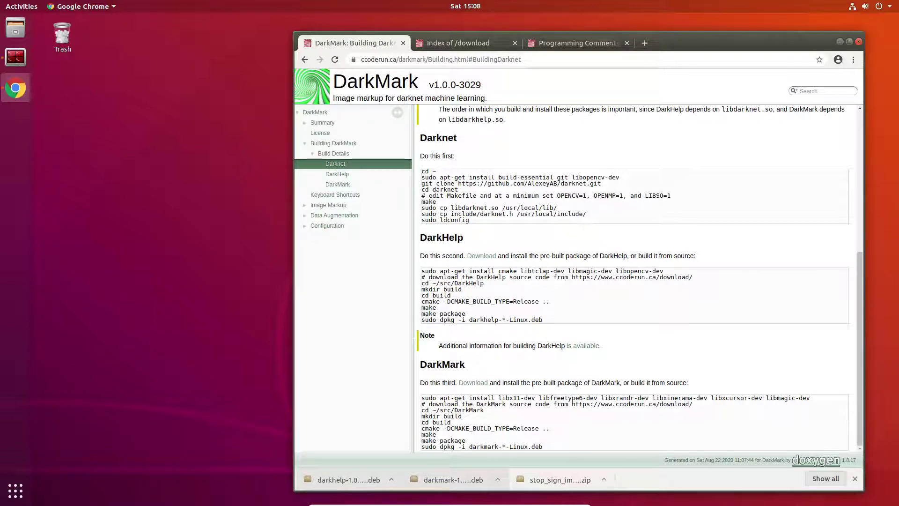
pyautogui.click(14, 56)
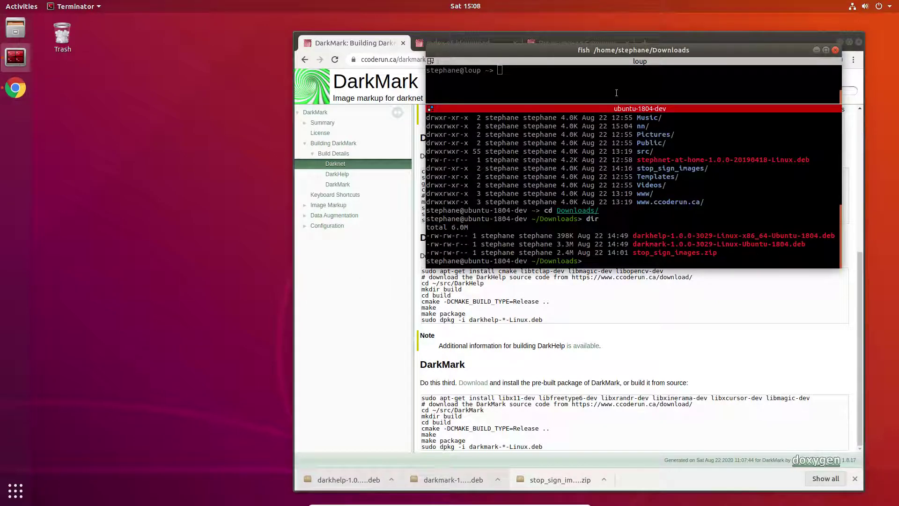
pyautogui.moveTo(600, 49); pyautogui.dragTo(227, 138)
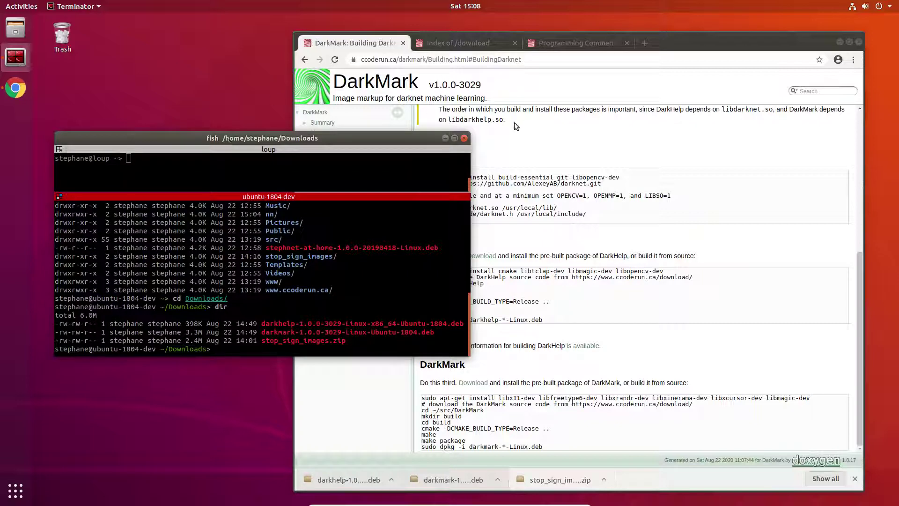
pyautogui.doubleClick(688, 41)
pyautogui.moveTo(492, 18); pyautogui.dragTo(356, 27)
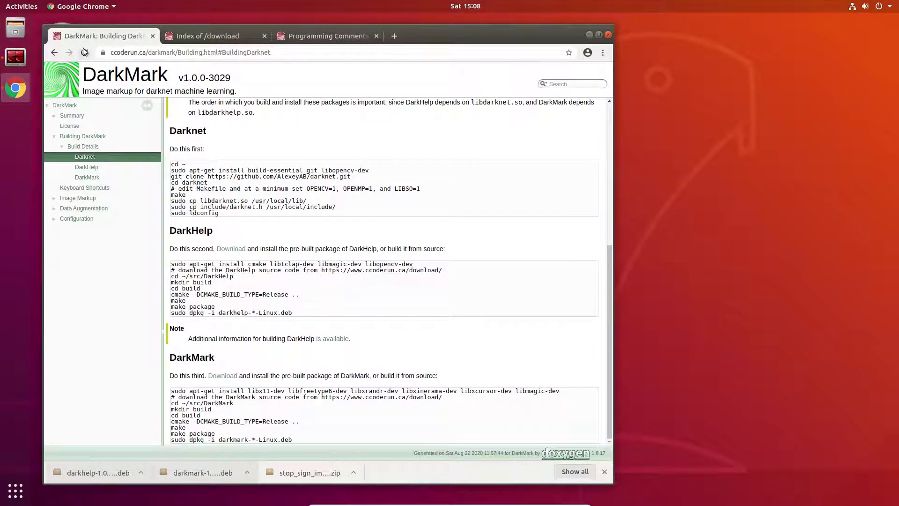
pyautogui.click(16, 56)
pyautogui.moveTo(284, 140); pyautogui.dragTo(704, 35)
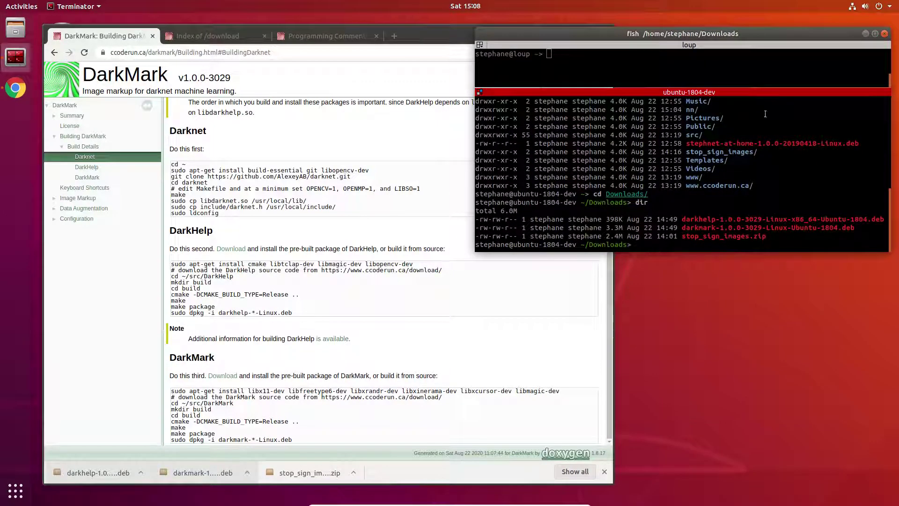
# Stretch the terminal to full height, list the darknet folder, and run ./darknet to check it works
pyautogui.moveTo(749, 250); pyautogui.dragTo(749, 498)
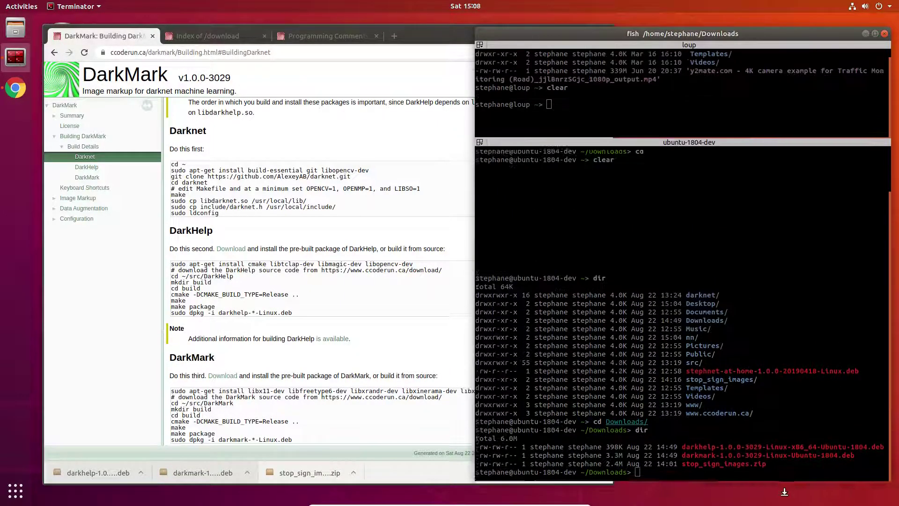
pyautogui.write('cd')
pyautogui.press('Return')
pyautogui.write('cd darknet/')
pyautogui.press('Return')
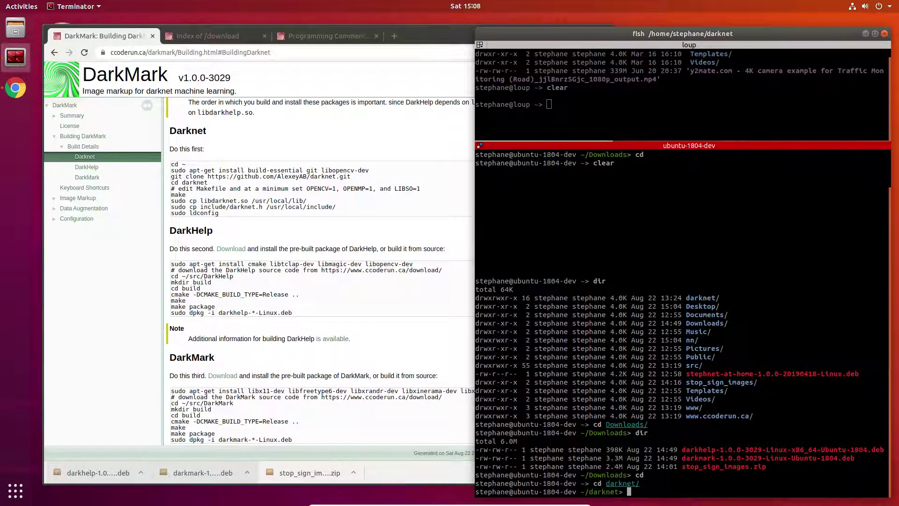
pyautogui.write('dir')
pyautogui.press('Return')
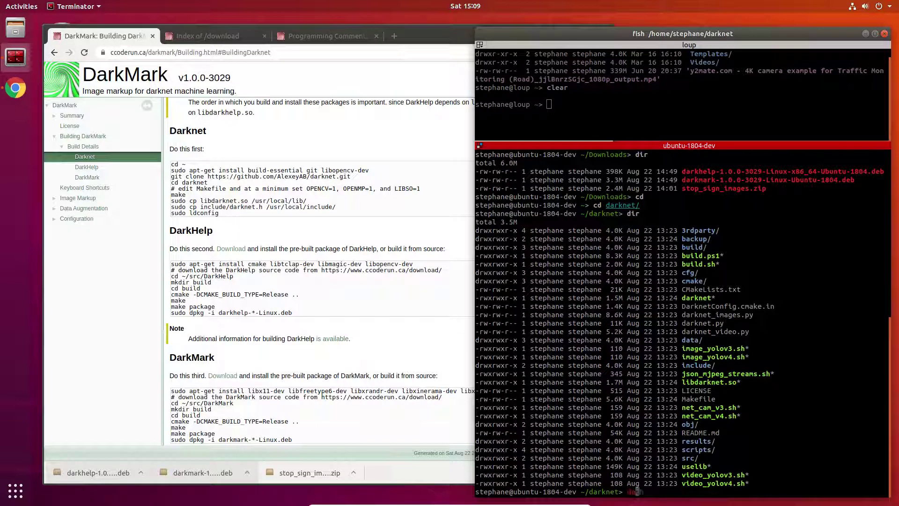
pyautogui.write('./darknet')
pyautogui.press('Return')
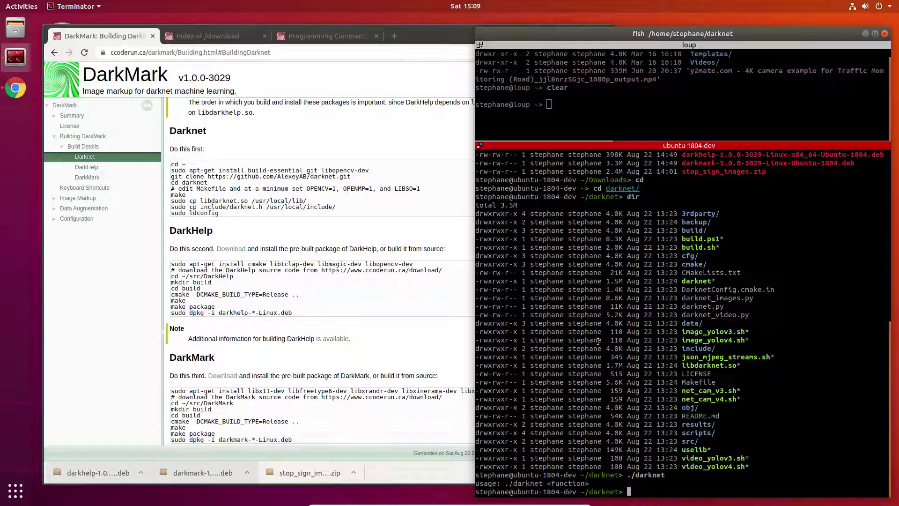
# List Downloads to confirm the DarkHelp and DarkMark .deb packages and stop_sign_images.zip
pyautogui.write('cd')
pyautogui.press('Return')
pyautogui.write('cd Do')
pyautogui.press('Tab')
pyautogui.press('Return')
pyautogui.write('dir')
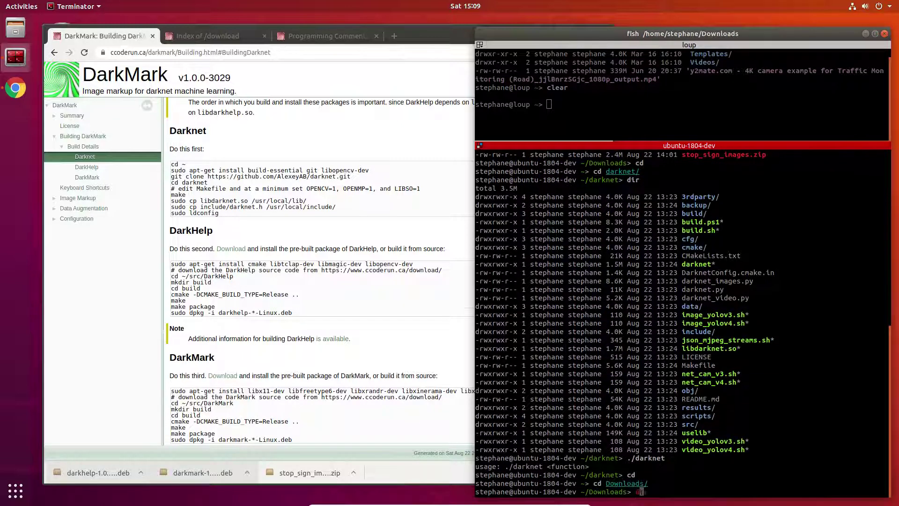
pyautogui.press('Return')
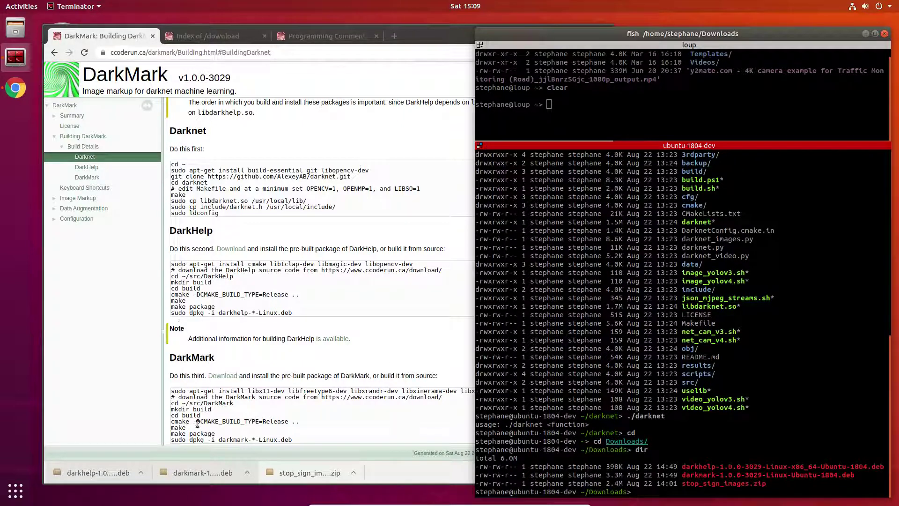
pyautogui.click(237, 360)
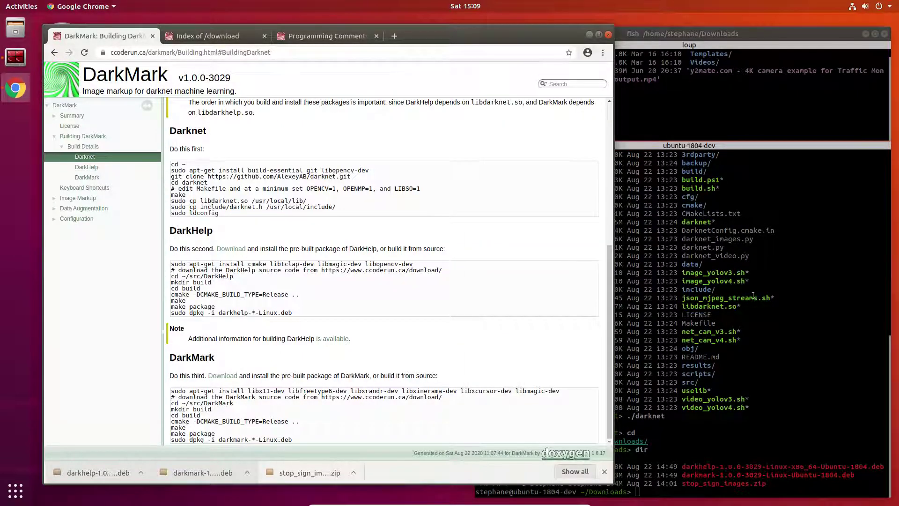
# Browse the ccoderun download index, then return to the Darknet and YOLOv3 article
pyautogui.click(644, 328)
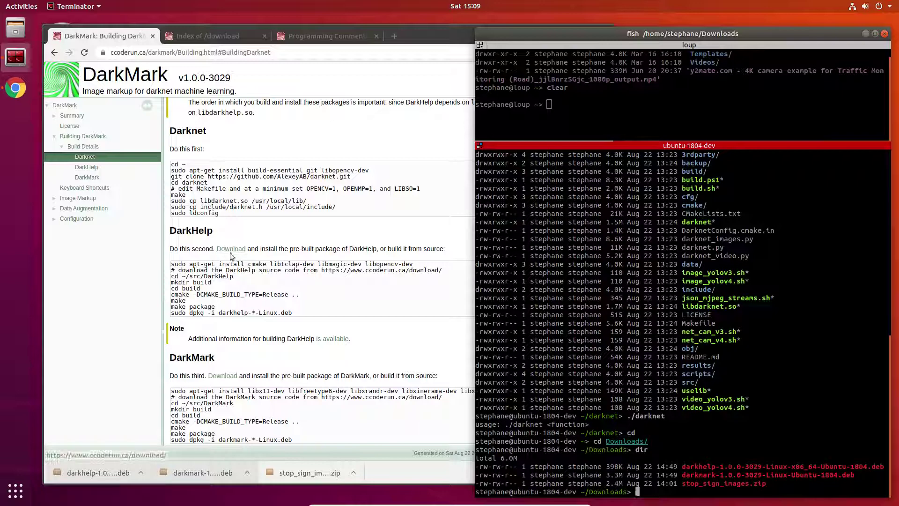
pyautogui.click(215, 35)
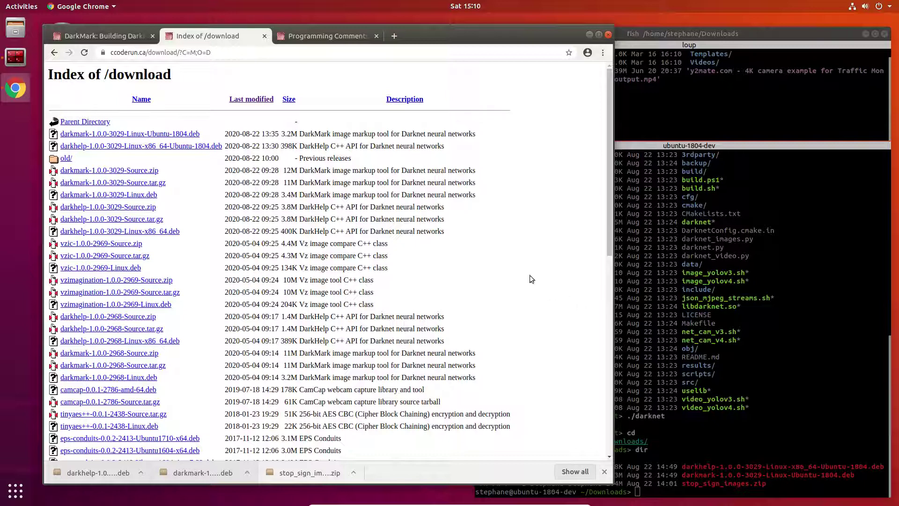
pyautogui.click(324, 38)
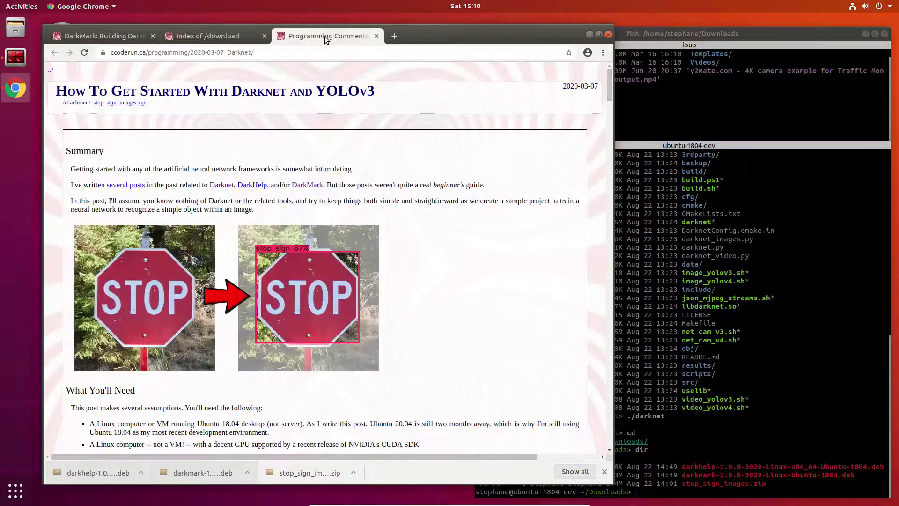
# Install the DarkHelp and DarkMark 1.0.0-3029 .deb packages from Downloads with sudo dpkg -i
pyautogui.click(698, 297)
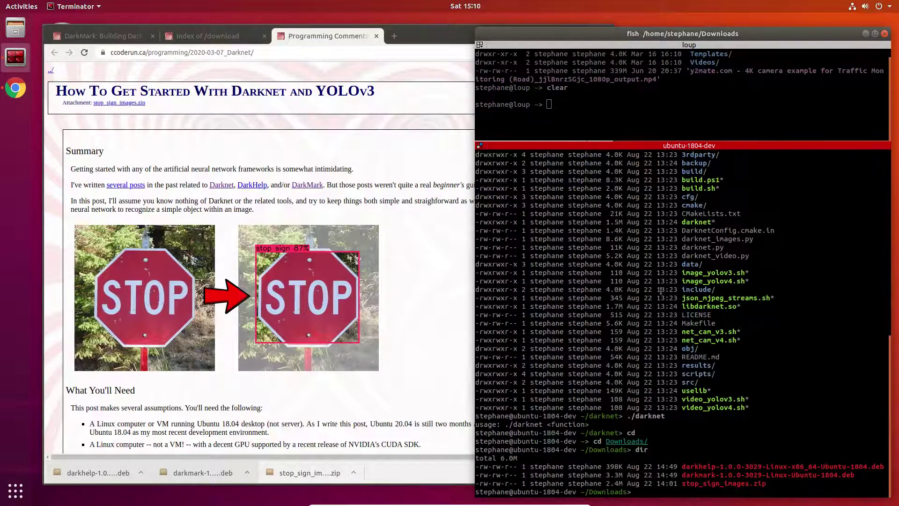
pyautogui.write('sudo dp')
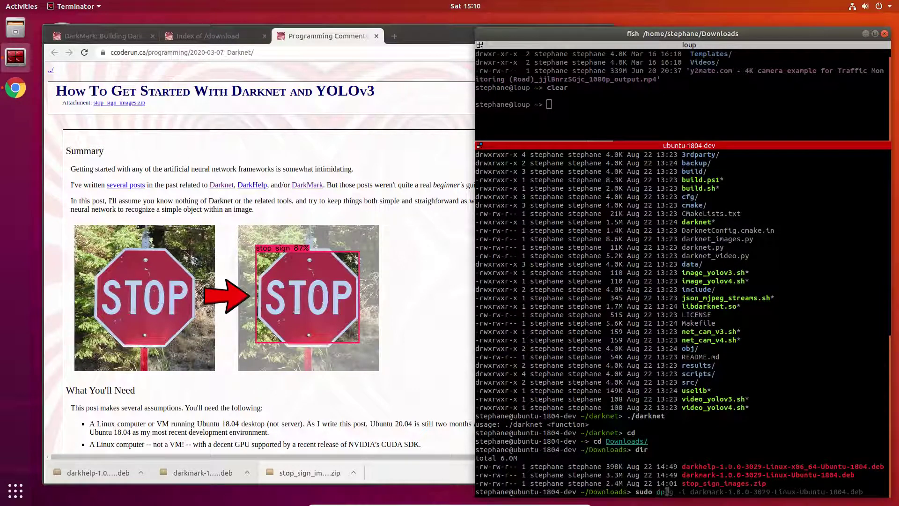
pyautogui.write('kg -i darkh')
pyautogui.press('Tab')
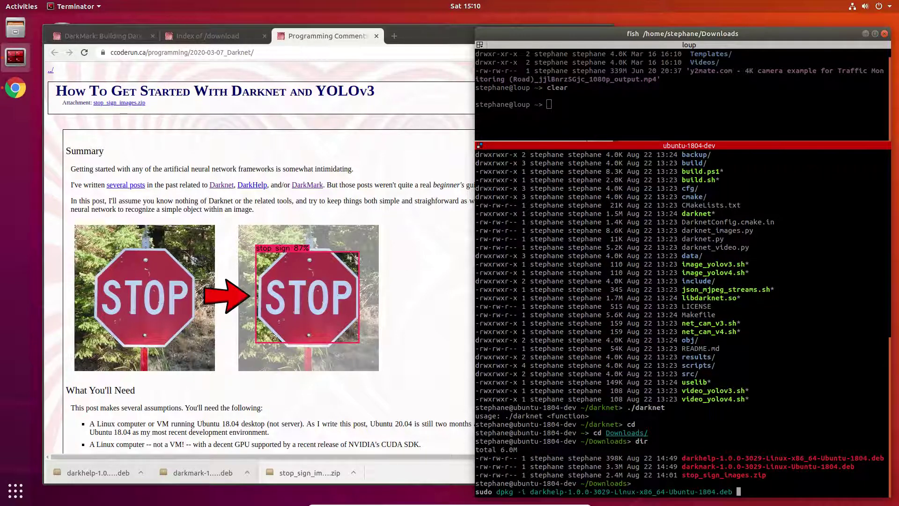
pyautogui.press('Return')
pyautogui.write('sudo dpkg -i darkm')
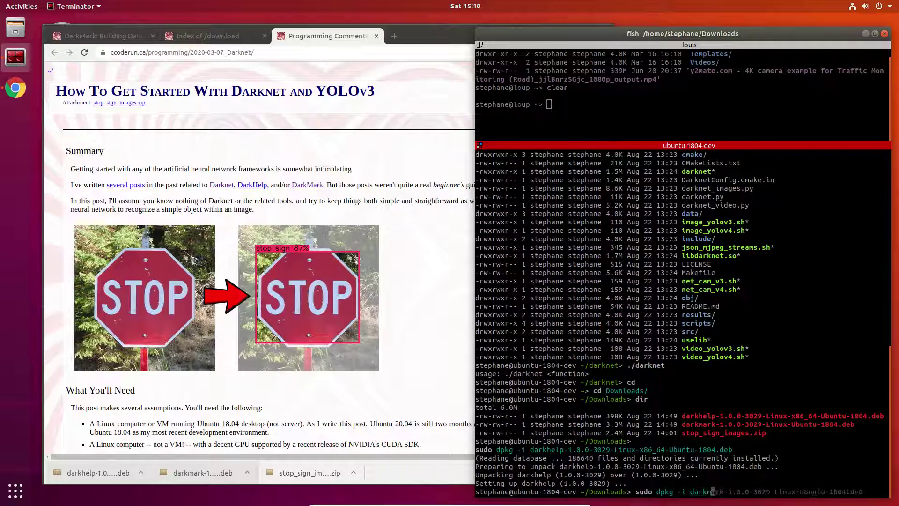
pyautogui.press('Tab')
pyautogui.press('Return')
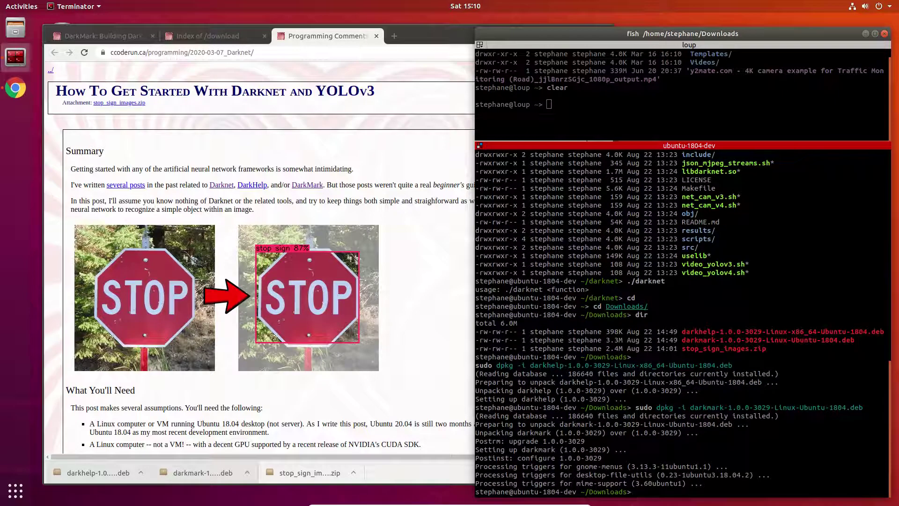
# Start DarkMark v1.0.0-3029 via the trusted ccoderun-darkmark.desktop launcher, keeping Chrome in front
pyautogui.moveTo(280, 44); pyautogui.dragTo(331, 43)
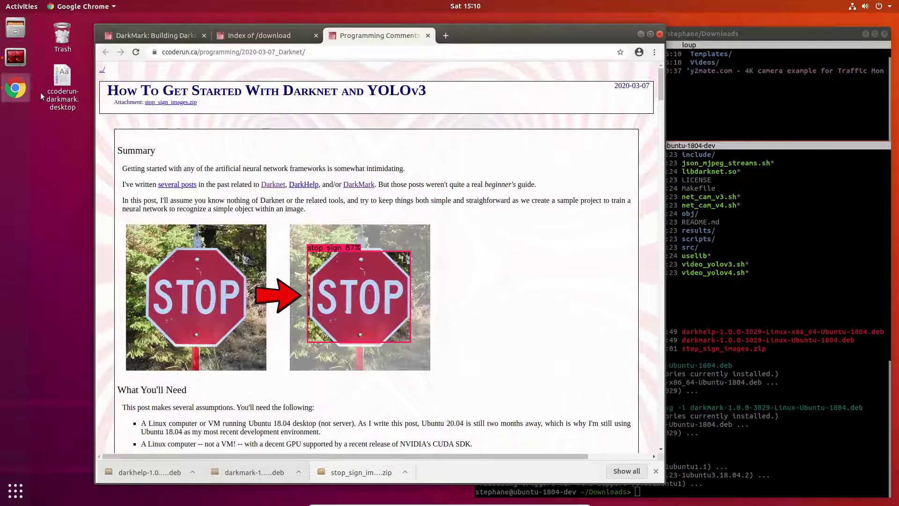
pyautogui.click(61, 77)
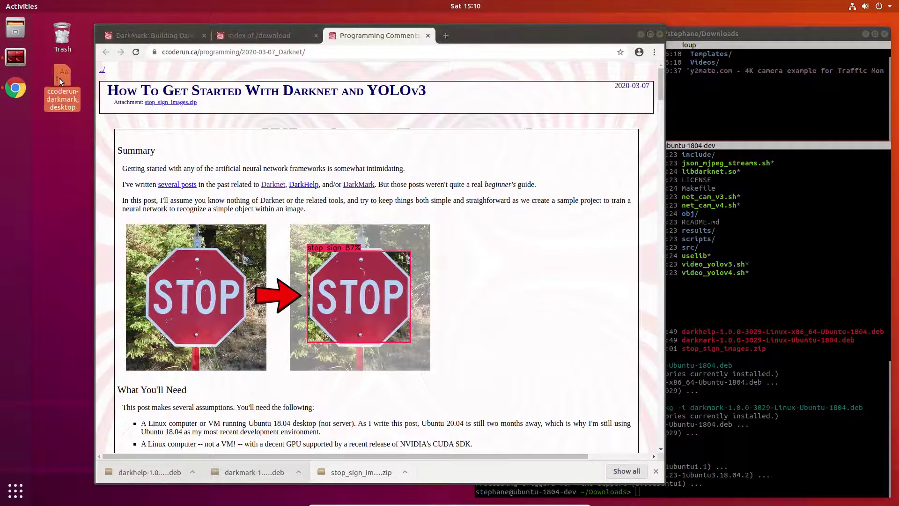
pyautogui.doubleClick(60, 77)
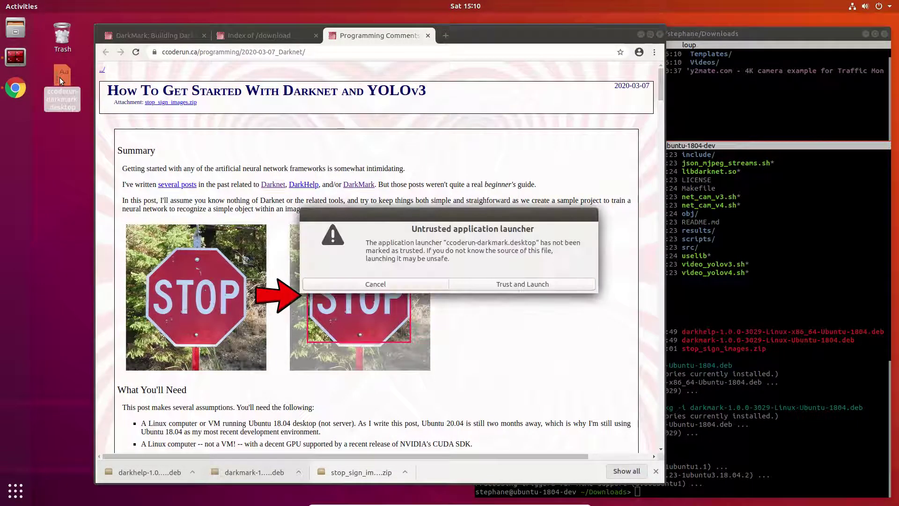
pyautogui.click(516, 287)
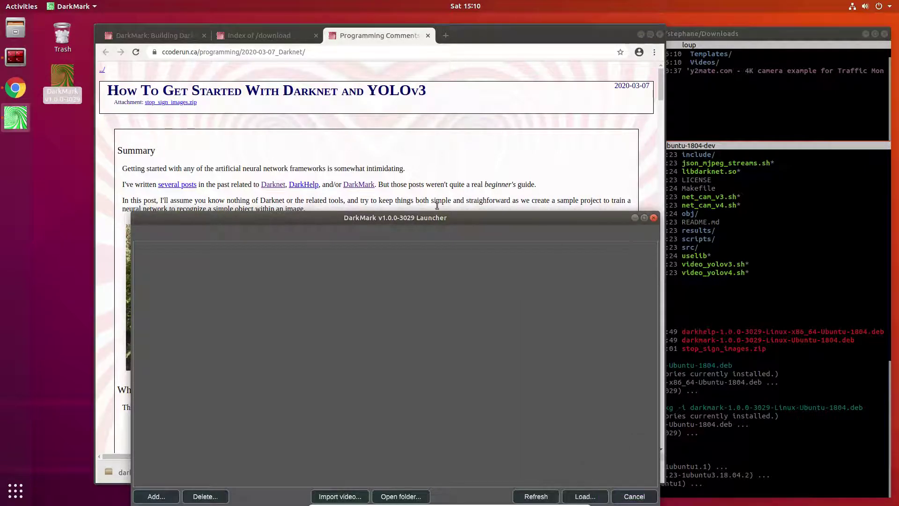
pyautogui.moveTo(417, 219); pyautogui.dragTo(437, 125)
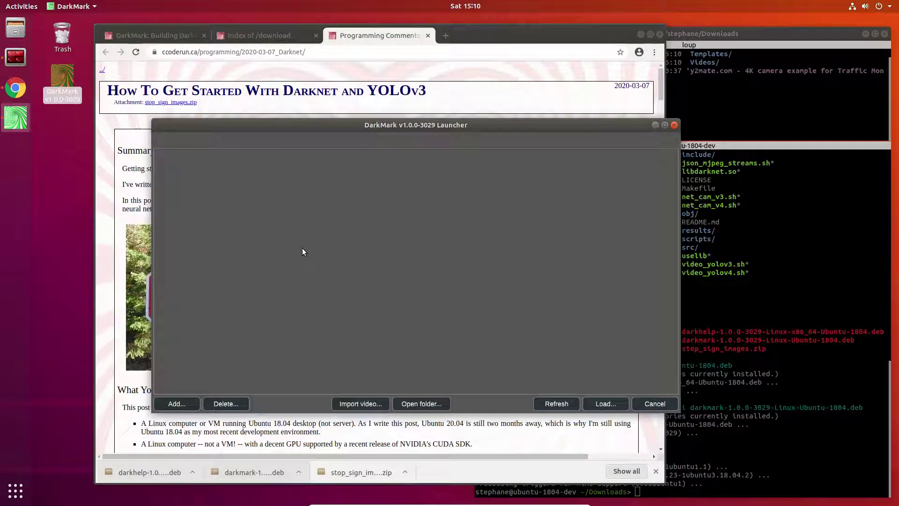
pyautogui.click(487, 99)
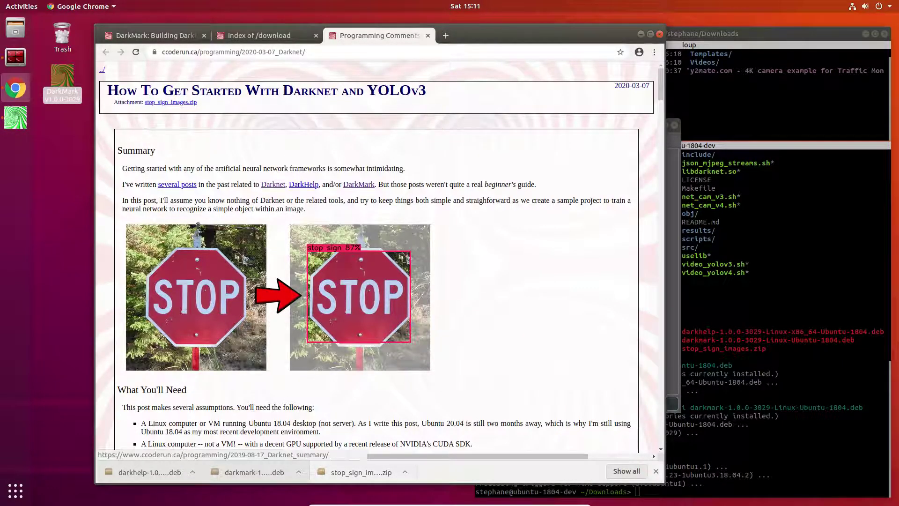
# Open stop_sign_images.zip in Archive Manager and browse its numbered JPEG images
pyautogui.click(362, 473)
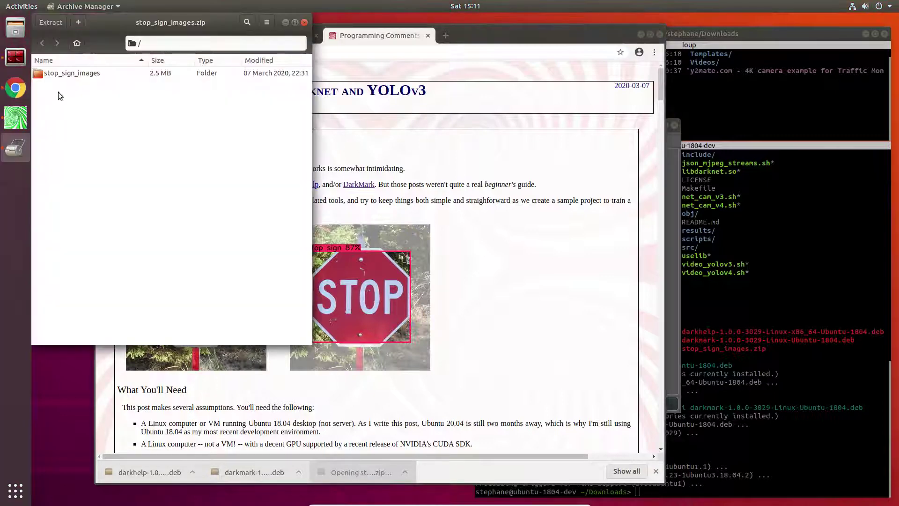
pyautogui.doubleClick(61, 75)
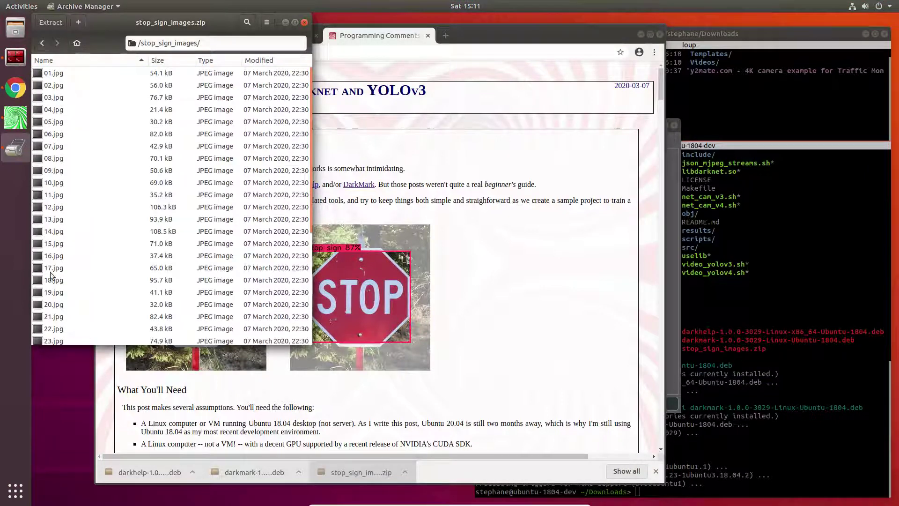
pyautogui.scroll(-5, 119, 258)
pyautogui.click(118, 266)
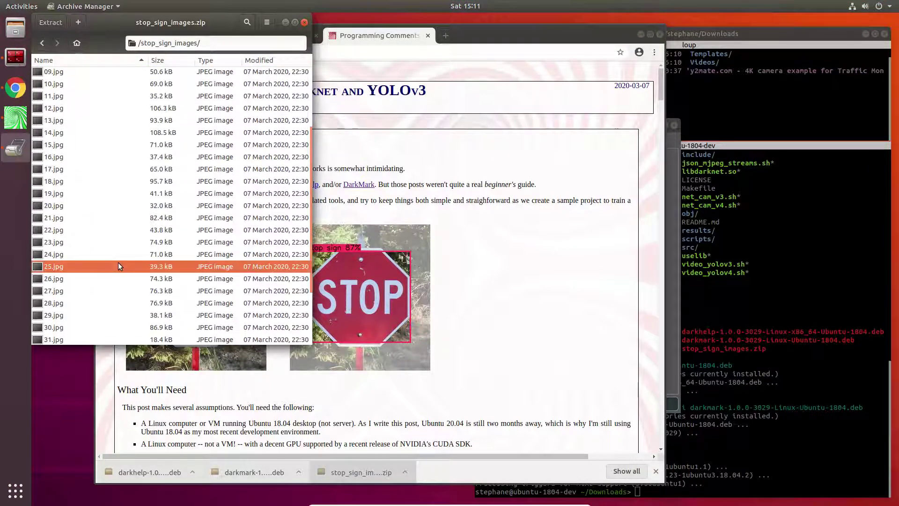
pyautogui.scroll(-3, 118, 263)
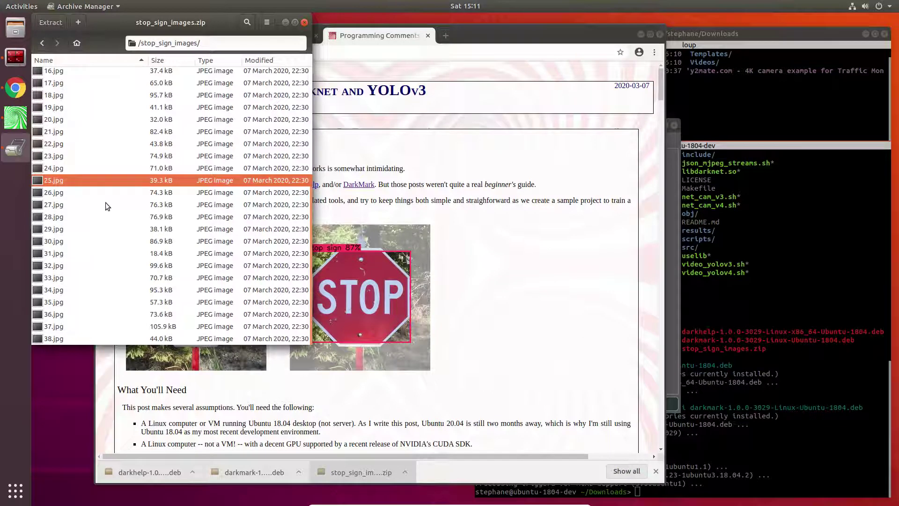
pyautogui.scroll(6, 103, 204)
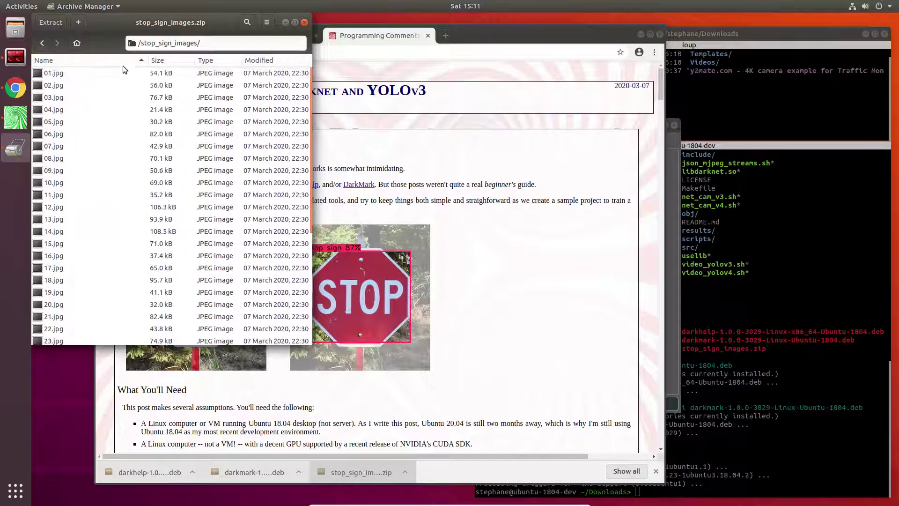
pyautogui.click(76, 44)
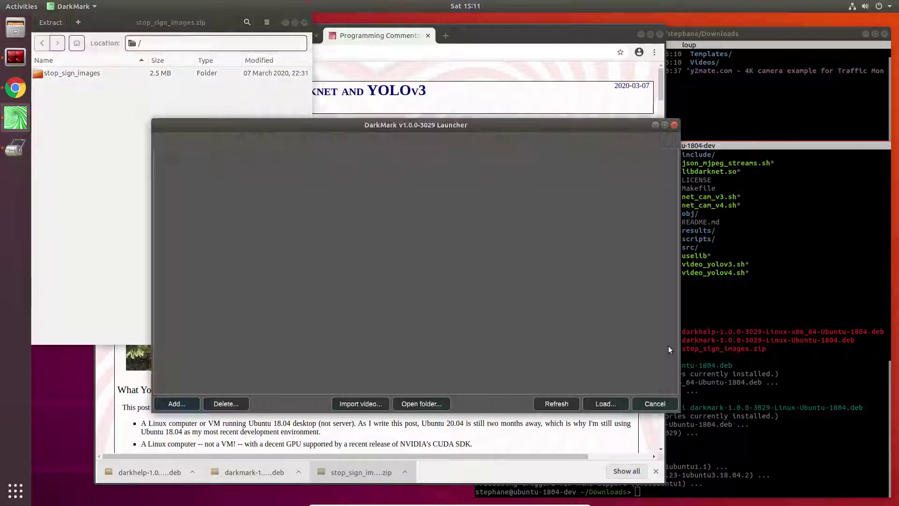
# Add a DarkMark project in a newly created nn/stop_sign folder and confirm it
pyautogui.moveTo(379, 125); pyautogui.dragTo(375, 108)
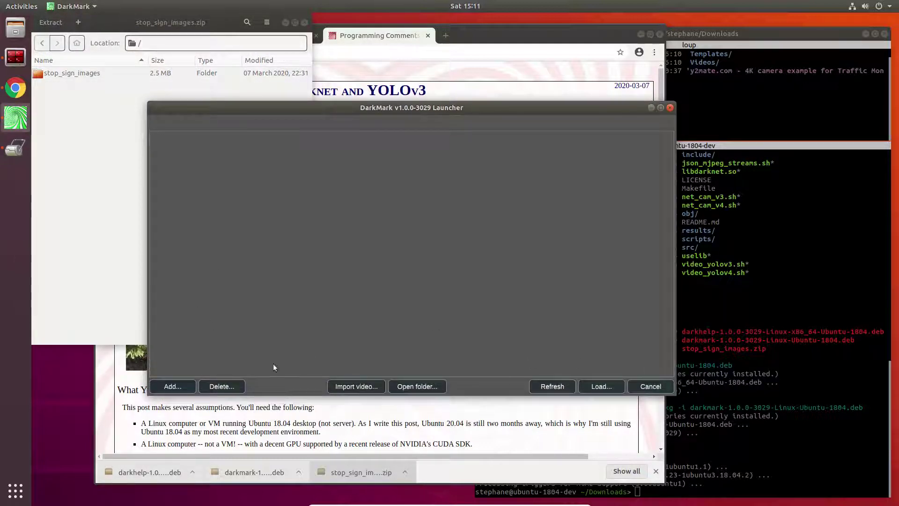
pyautogui.click(171, 386)
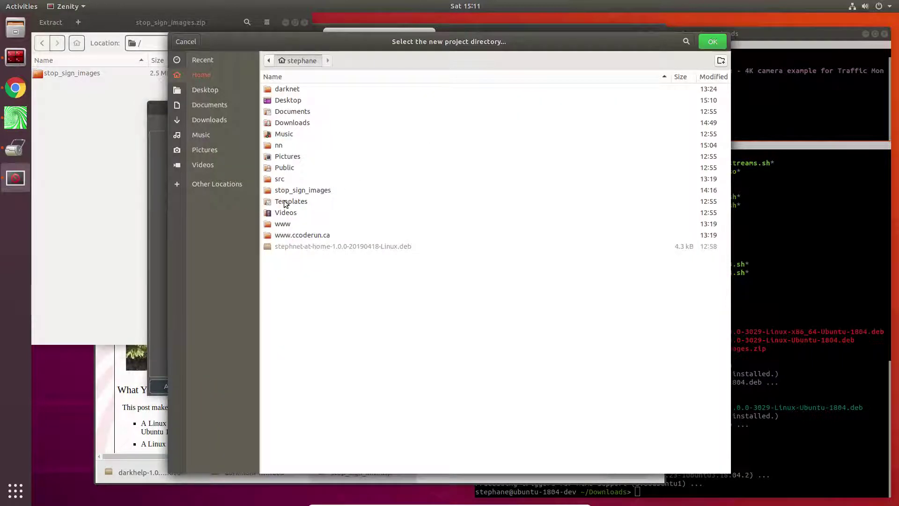
pyautogui.click(273, 146)
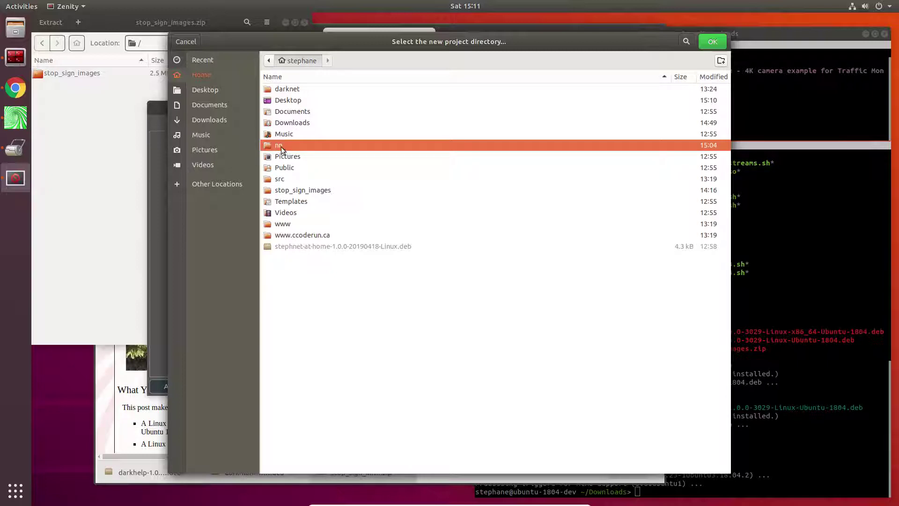
pyautogui.doubleClick(282, 147)
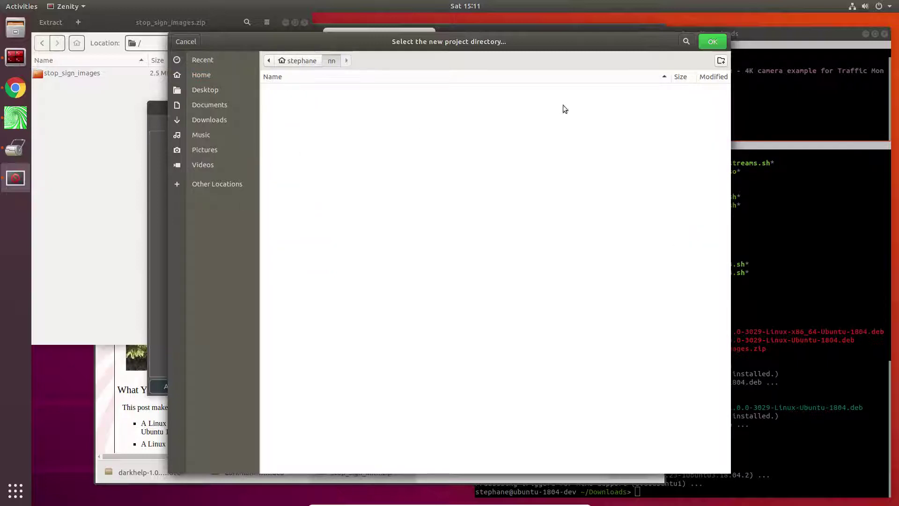
pyautogui.click(721, 62)
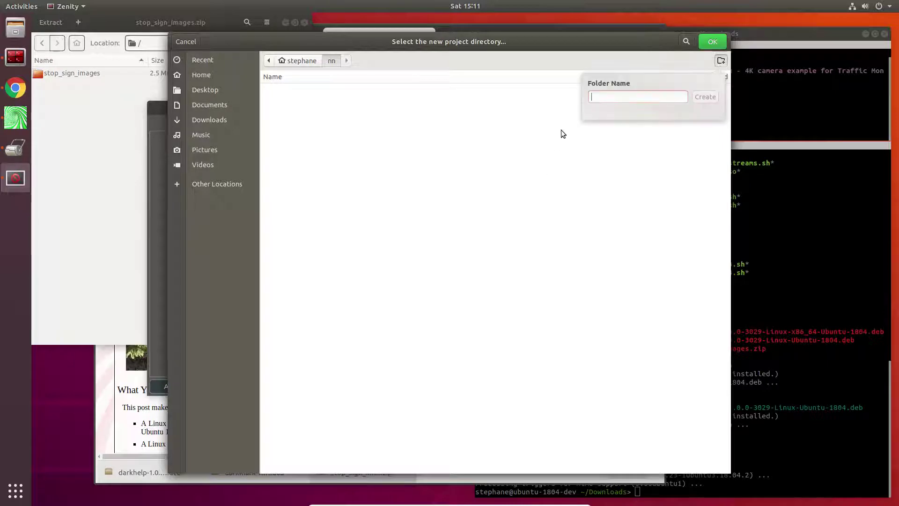
pyautogui.write('stop_sign')
pyautogui.click(702, 97)
pyautogui.click(709, 44)
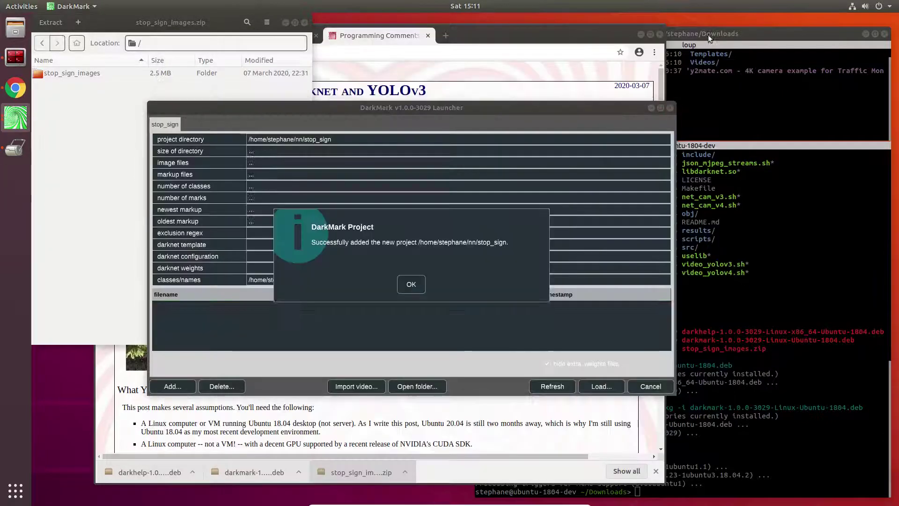
pyautogui.click(411, 283)
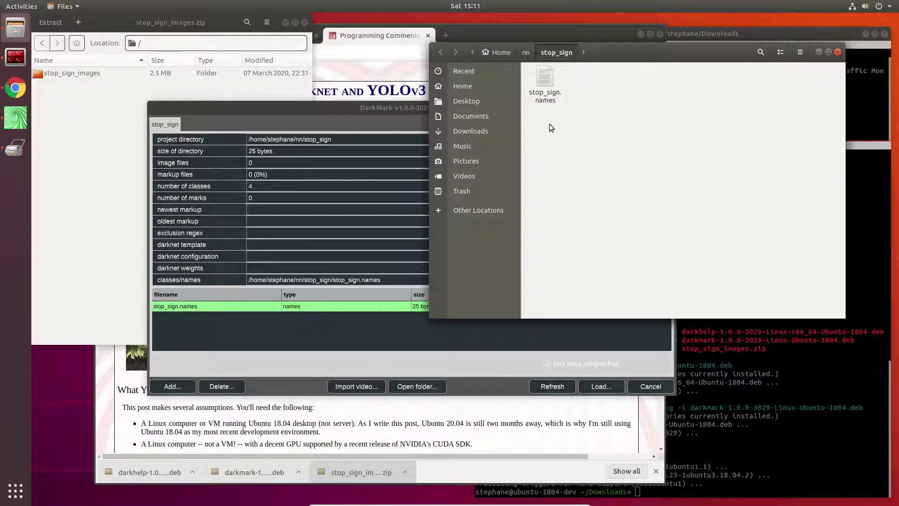
# Replace bicycle, car, truck and person in stop_sign.names with 'stop sign', save and close
pyautogui.click(545, 80)
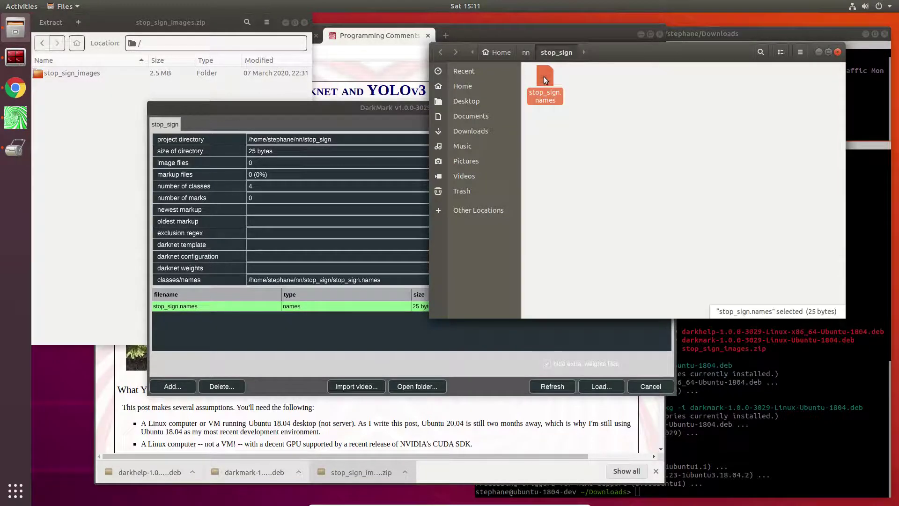
pyautogui.doubleClick(544, 78)
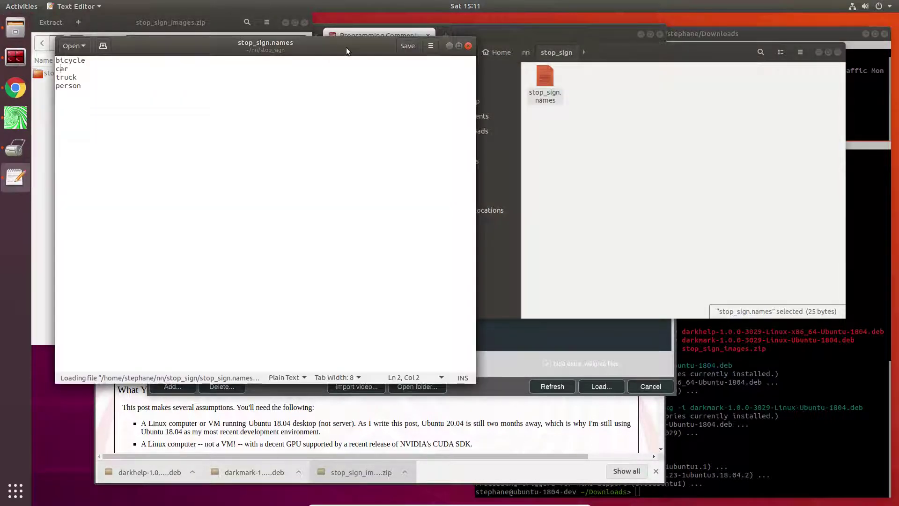
pyautogui.moveTo(343, 49); pyautogui.dragTo(580, 102)
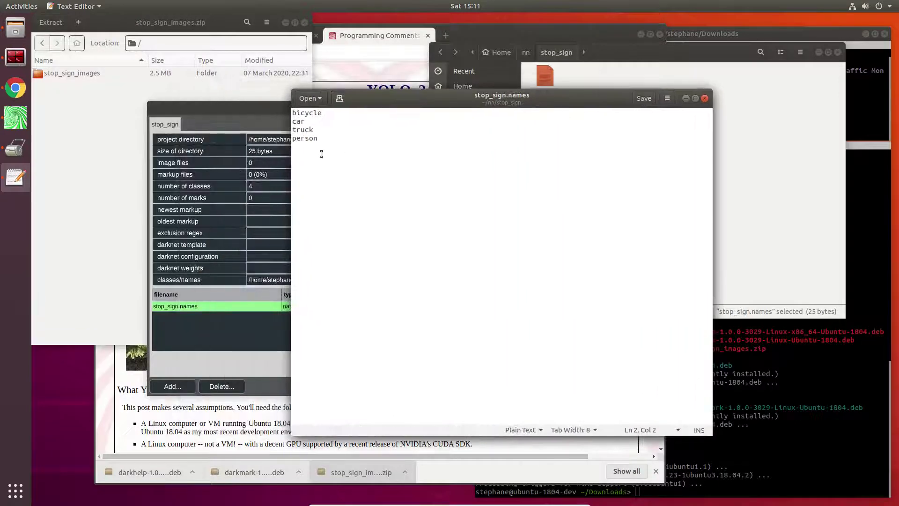
pyautogui.hotkey('ctrl', 'a')
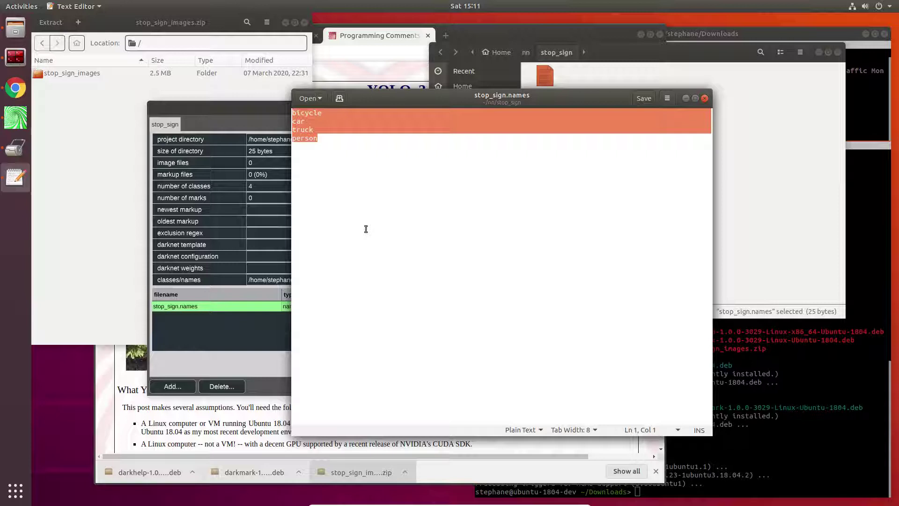
pyautogui.press('Delete')
pyautogui.write('stop sign')
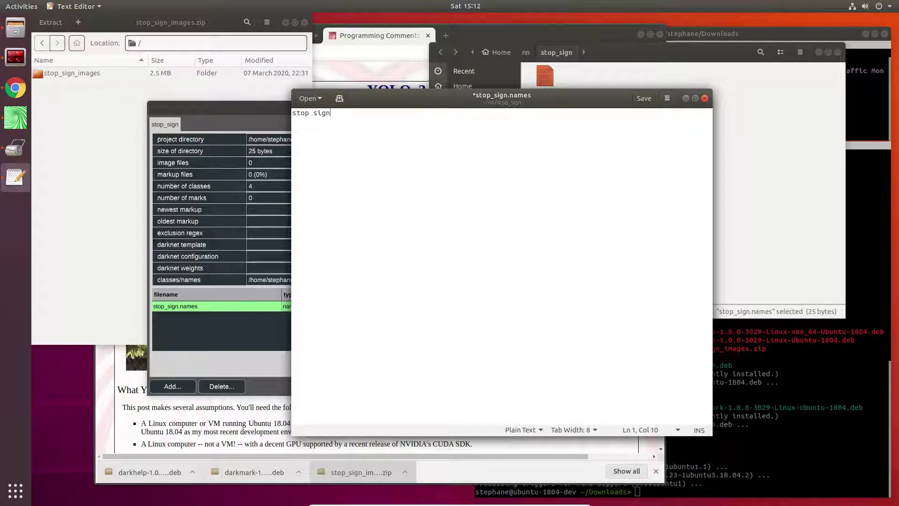
pyautogui.click(642, 99)
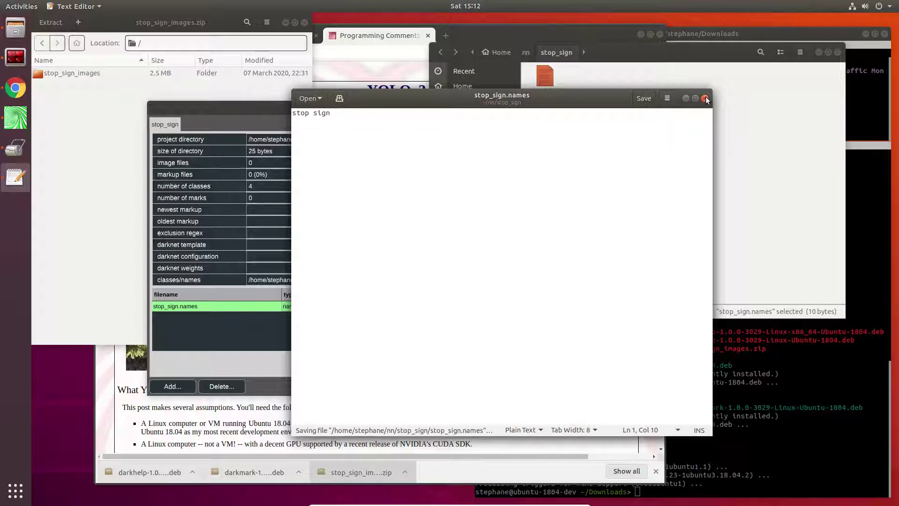
pyautogui.click(705, 99)
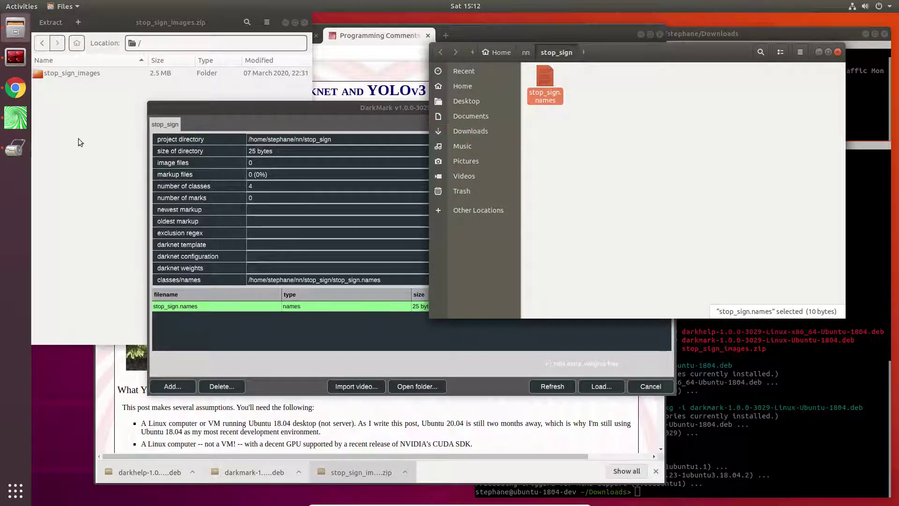
# Extract stop_sign_images into nn/stop_sign, check its 38 JPEGs, and close both windows
pyautogui.click(41, 75)
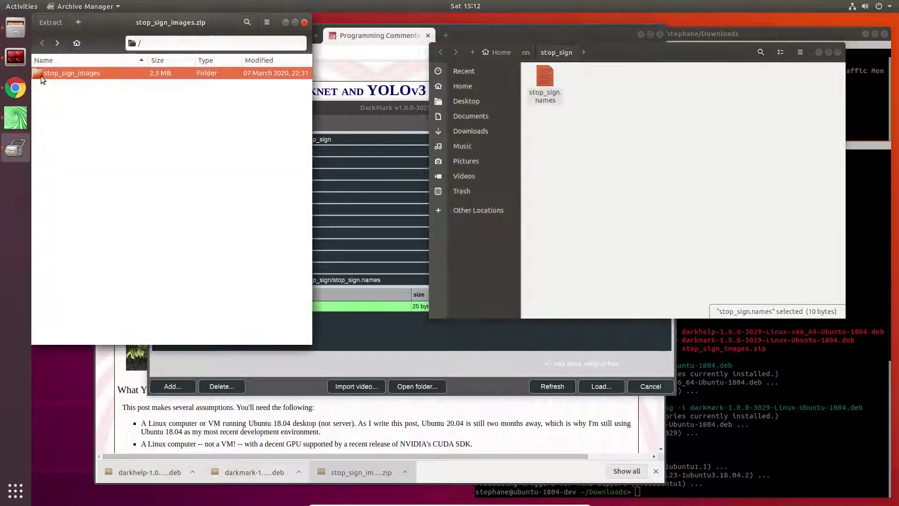
pyautogui.moveTo(39, 74); pyautogui.dragTo(562, 174)
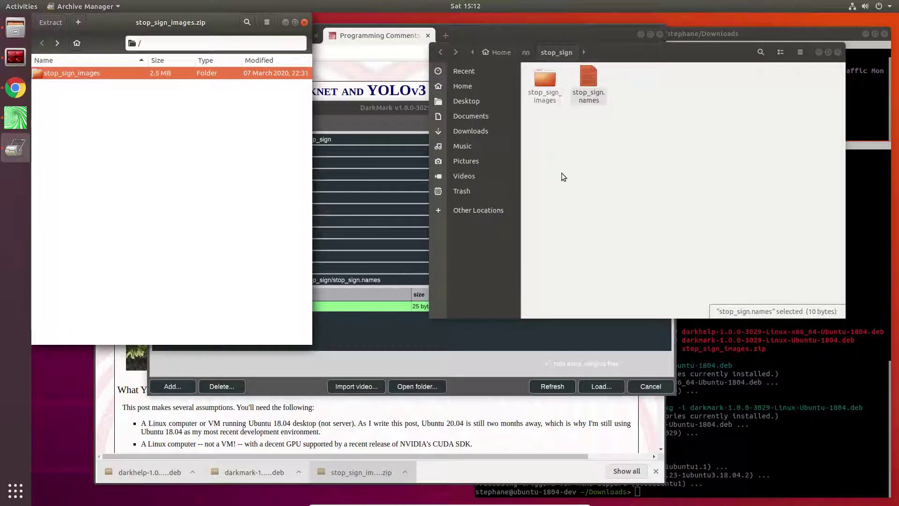
pyautogui.click(304, 22)
pyautogui.doubleClick(545, 79)
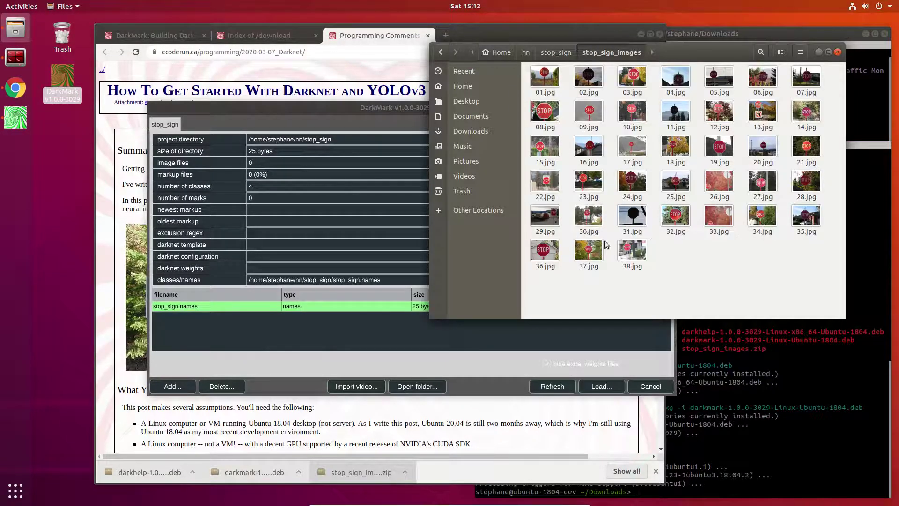
pyautogui.click(557, 53)
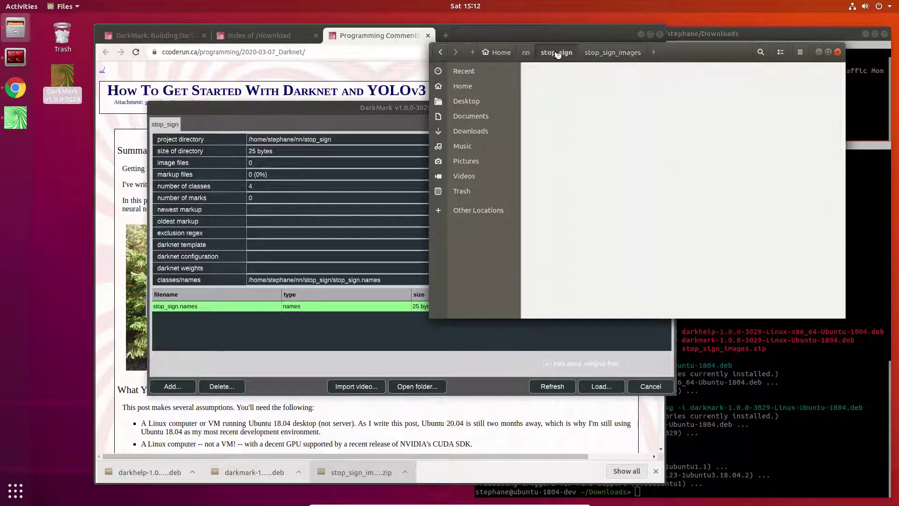
pyautogui.click(838, 53)
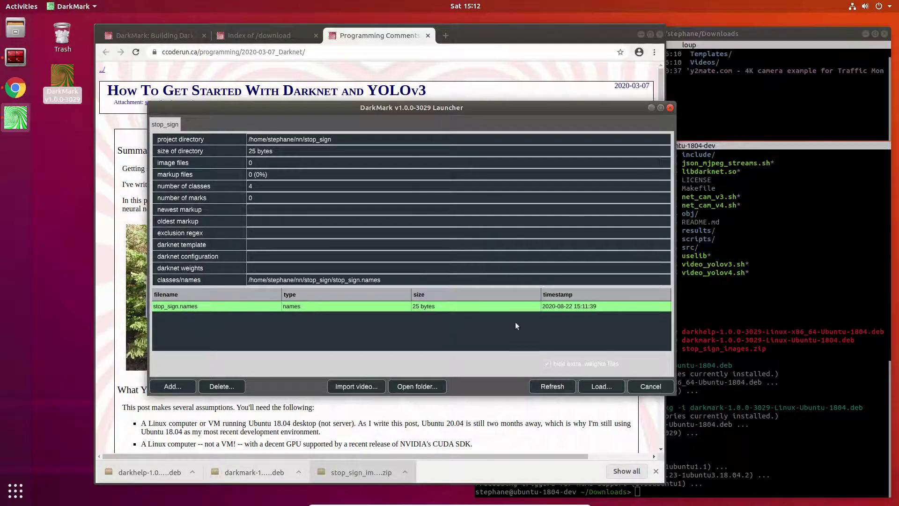
# Refresh the stop_sign project to show 38 images and 1 class, then load it for marking
pyautogui.click(551, 388)
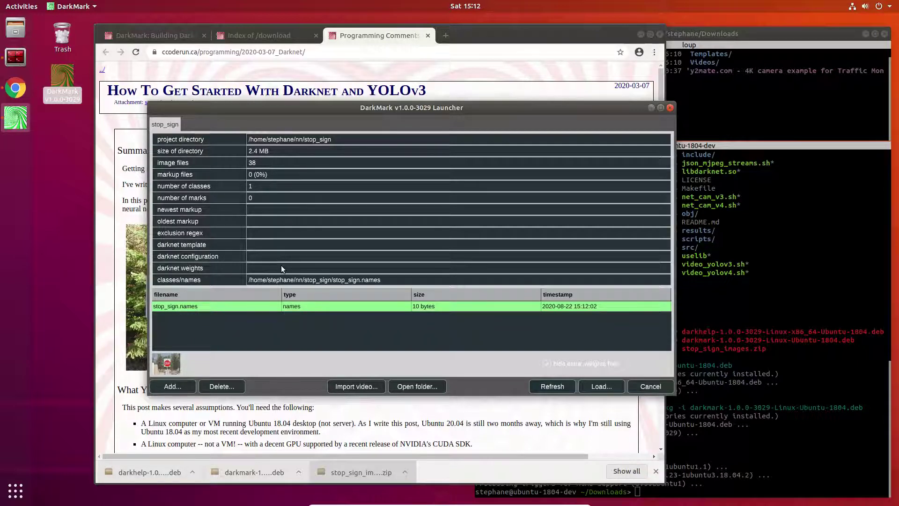
pyautogui.click(600, 387)
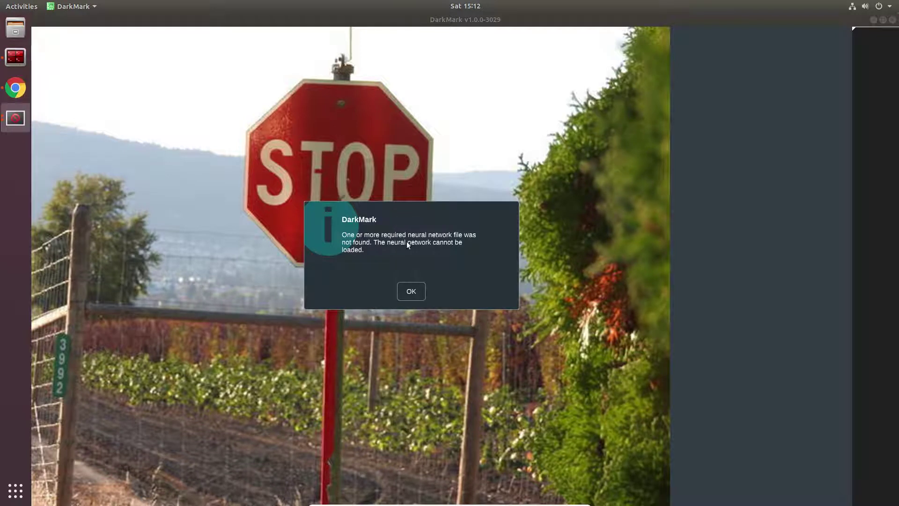
# Dismiss the missing-network notice, box the first photo's stop sign, and advance to 02.jpg
pyautogui.click(412, 293)
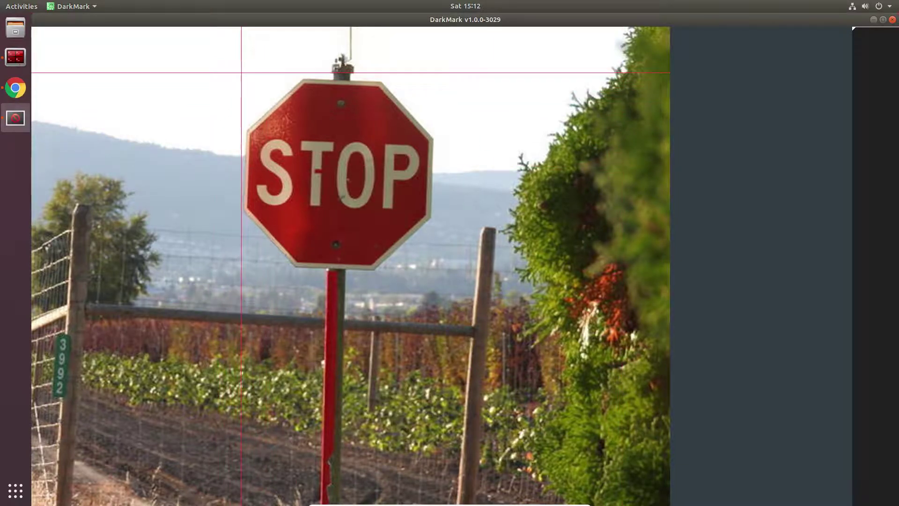
pyautogui.moveTo(241, 76); pyautogui.dragTo(434, 270)
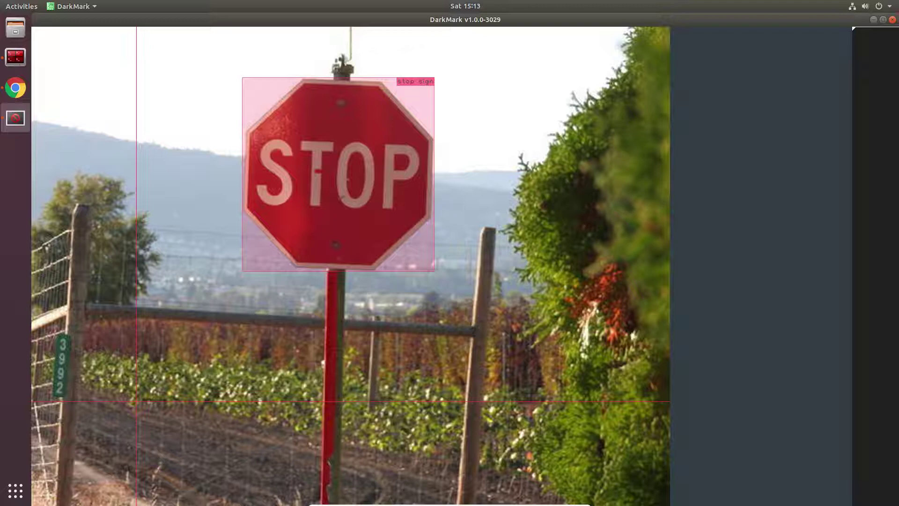
pyautogui.press('pagedown')
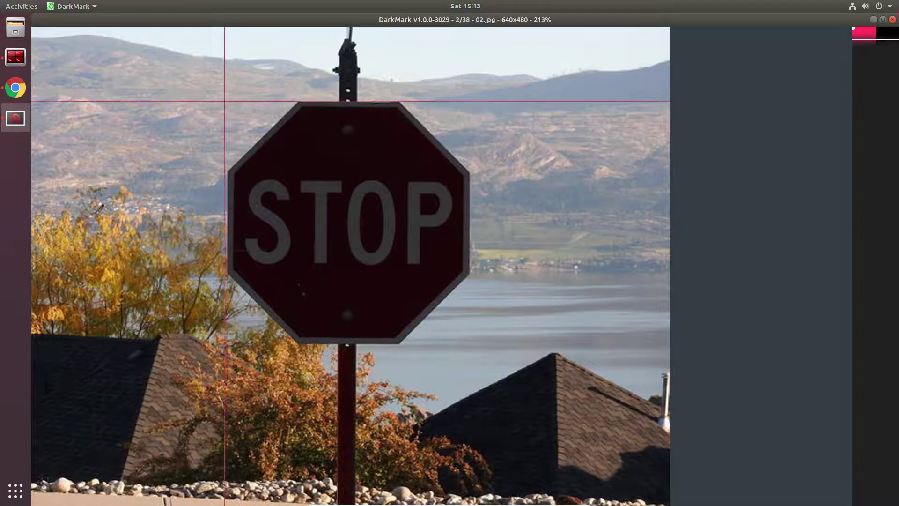
# Box the stop signs in 02.jpg, 03.jpg, 04.jpg and 05.jpg, advancing to image 6
pyautogui.moveTo(225, 101)
pyautogui.mouseDown()
pyautogui.moveTo(390, 195)
pyautogui.moveTo(433, 311)
pyautogui.moveTo(470, 345)
pyautogui.mouseUp()
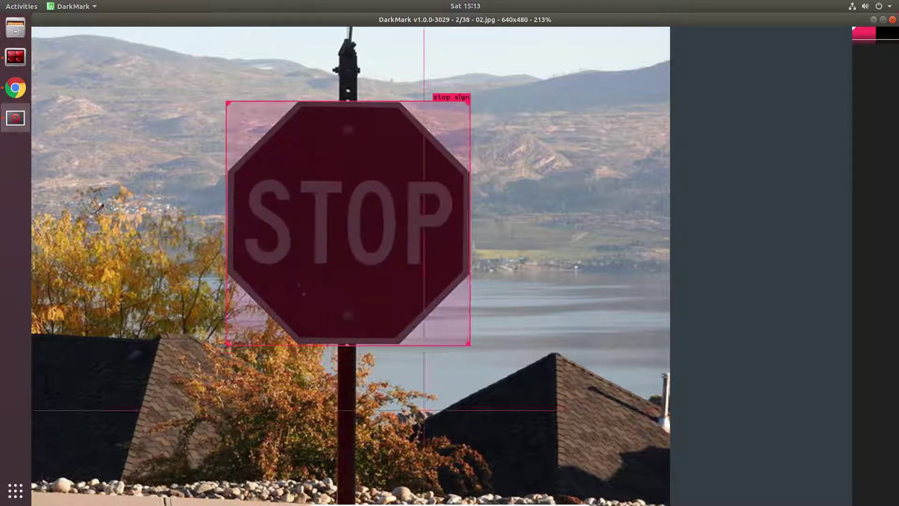
pyautogui.press('Right')
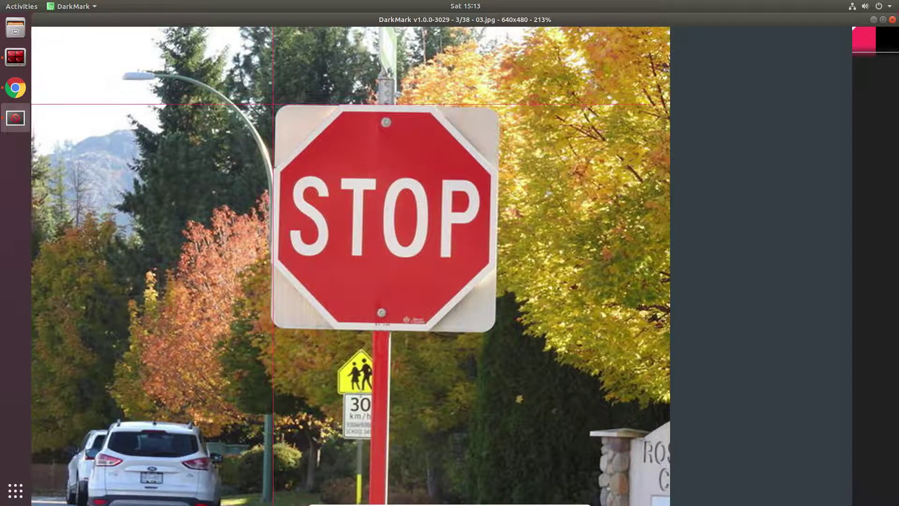
pyautogui.moveTo(273, 104)
pyautogui.mouseDown()
pyautogui.moveTo(482, 300)
pyautogui.moveTo(498, 330)
pyautogui.mouseUp()
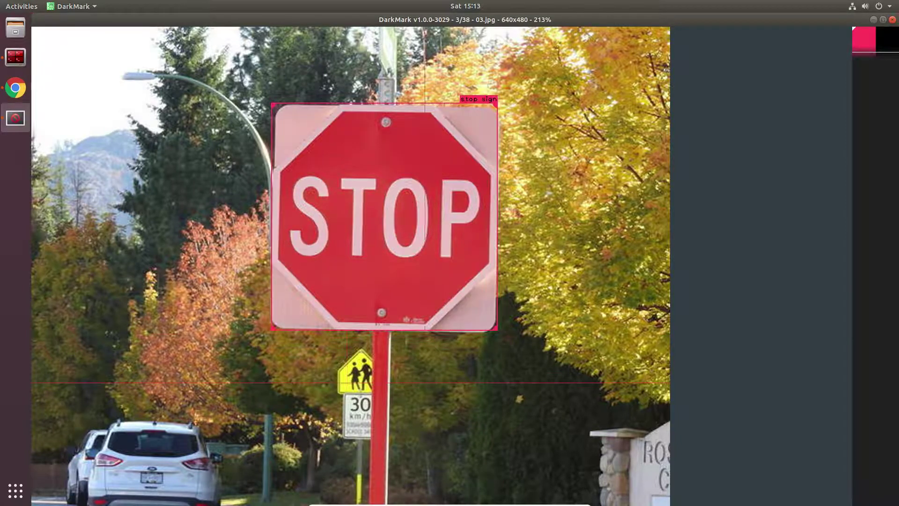
pyautogui.press('Right')
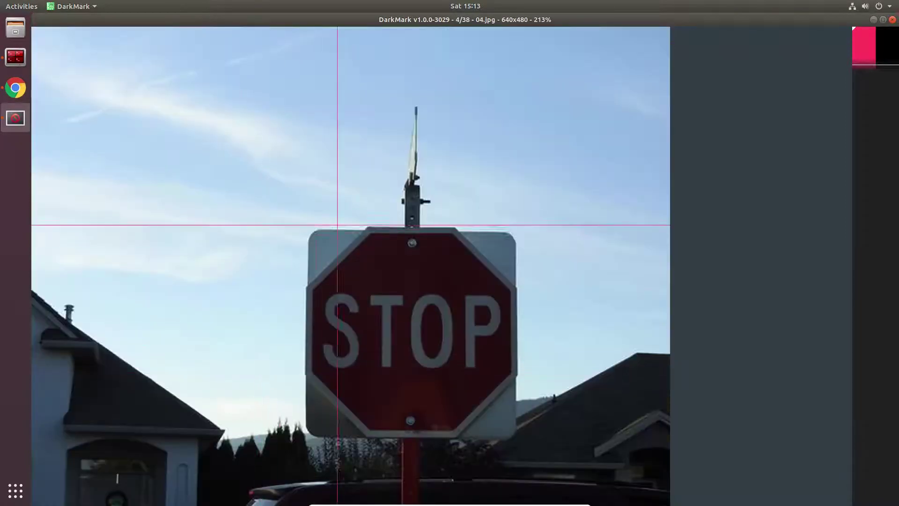
pyautogui.moveTo(305, 228)
pyautogui.mouseDown()
pyautogui.moveTo(470, 405)
pyautogui.moveTo(526, 442)
pyautogui.moveTo(517, 437)
pyautogui.mouseUp()
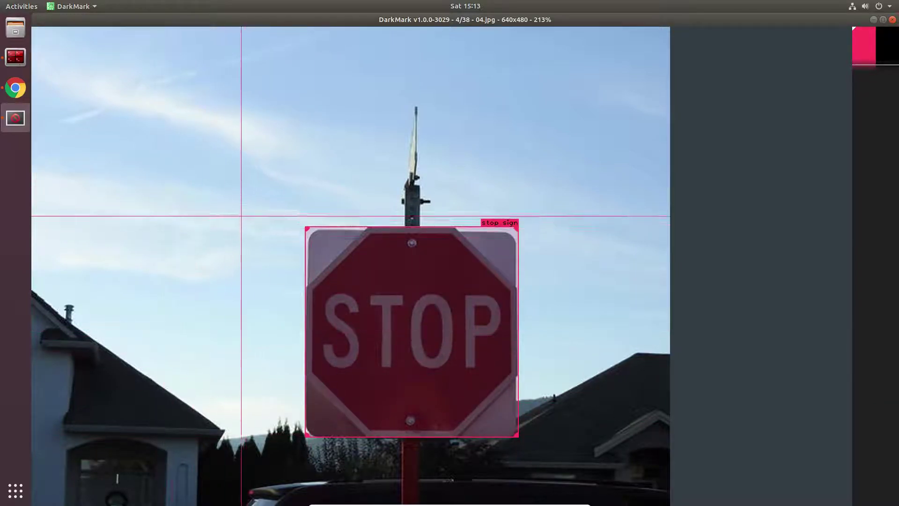
pyautogui.press('Right')
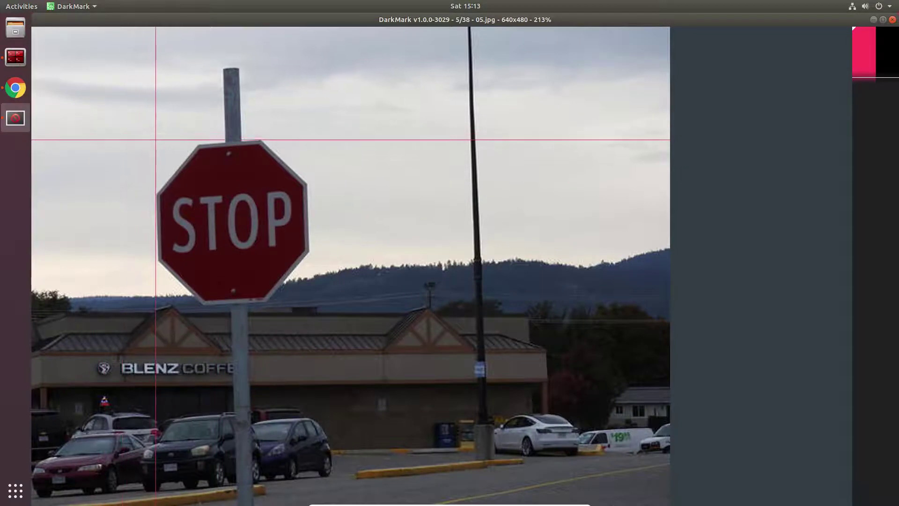
pyautogui.moveTo(155, 140)
pyautogui.mouseDown()
pyautogui.moveTo(244, 206)
pyautogui.moveTo(317, 283)
pyautogui.moveTo(308, 304)
pyautogui.mouseUp()
pyautogui.press('Right')
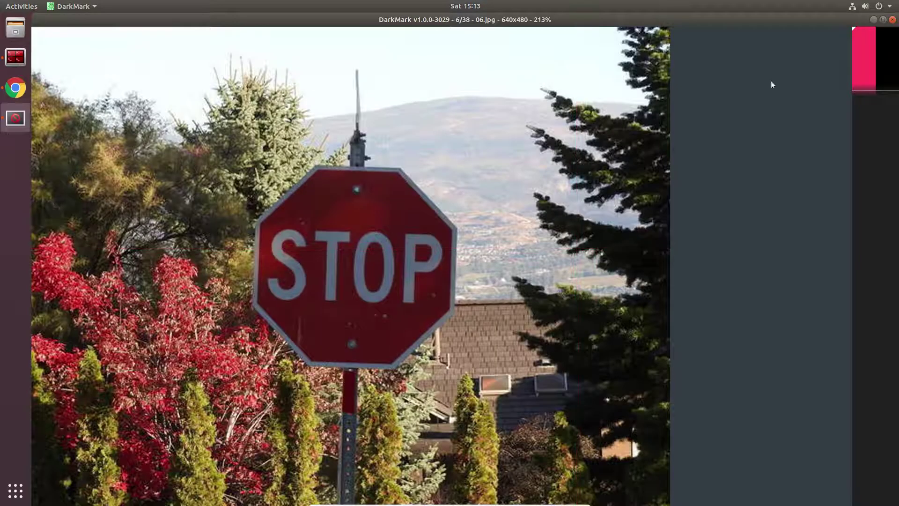
# Close the marking window and cut the stop_sign_images folder from Home in Files
pyautogui.click(892, 19)
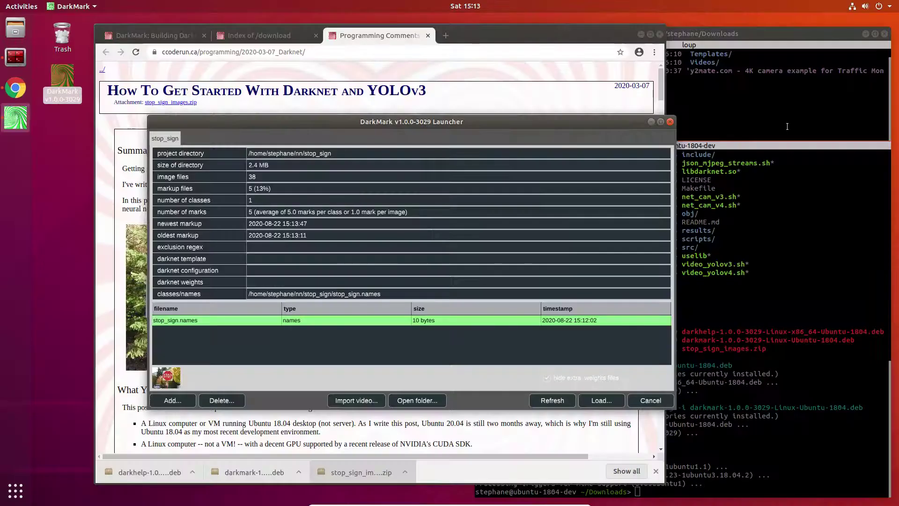
pyautogui.click(15, 28)
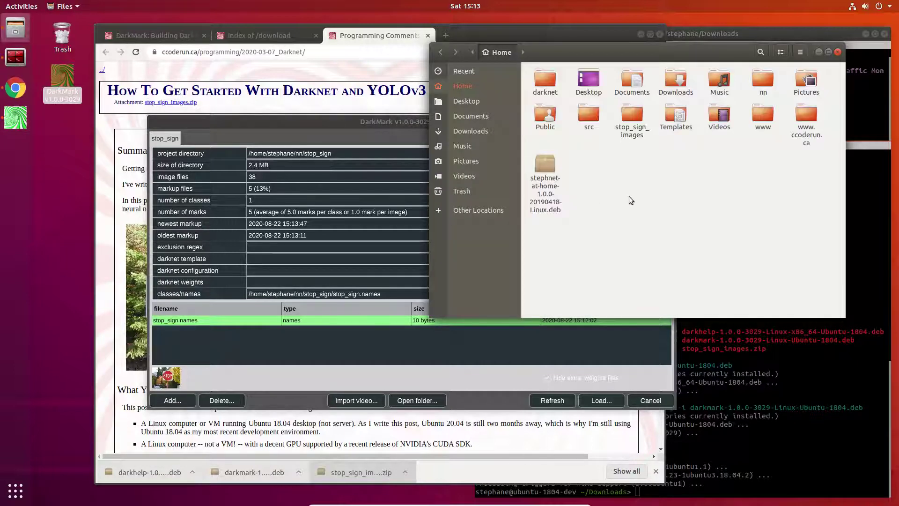
pyautogui.doubleClick(630, 114)
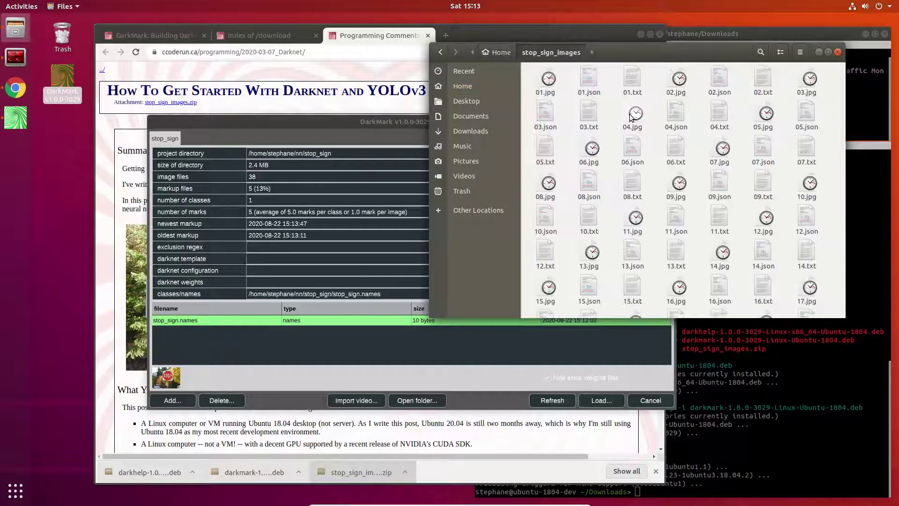
pyautogui.click(500, 53)
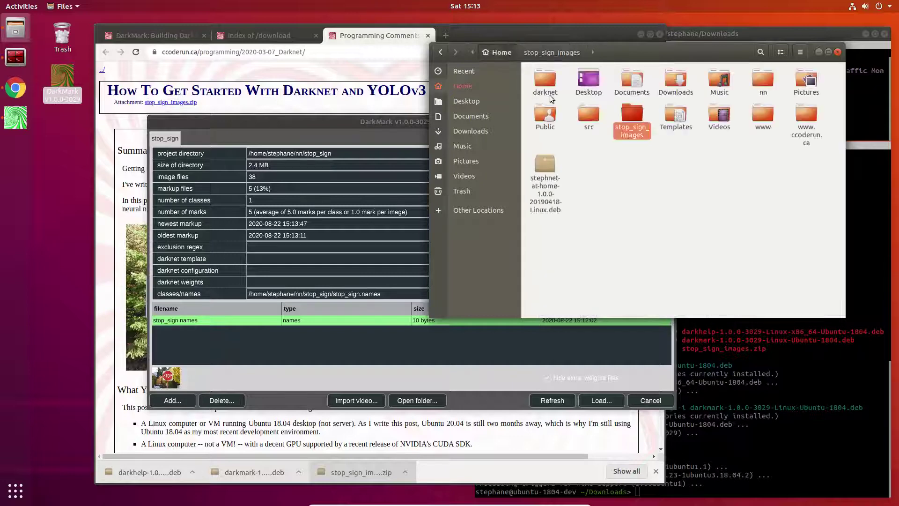
pyautogui.rightClick(630, 116)
pyautogui.click(648, 165)
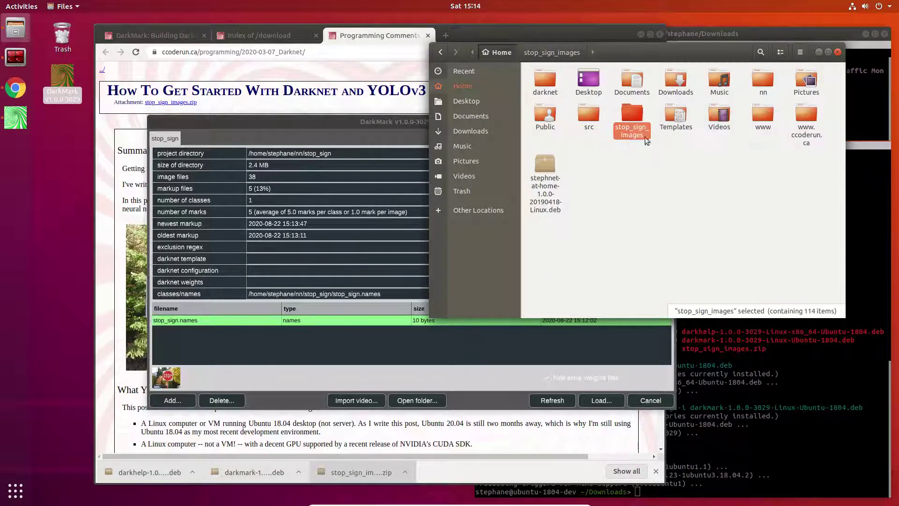
# Paste stop_sign_images into nn/stop_sign, merging and replacing all conflicting files
pyautogui.doubleClick(765, 81)
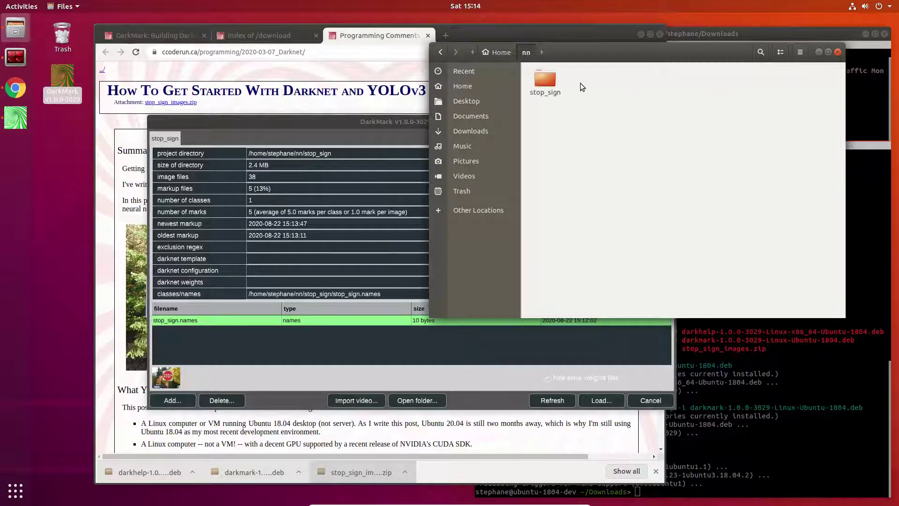
pyautogui.doubleClick(541, 76)
pyautogui.rightClick(662, 229)
pyautogui.click(671, 246)
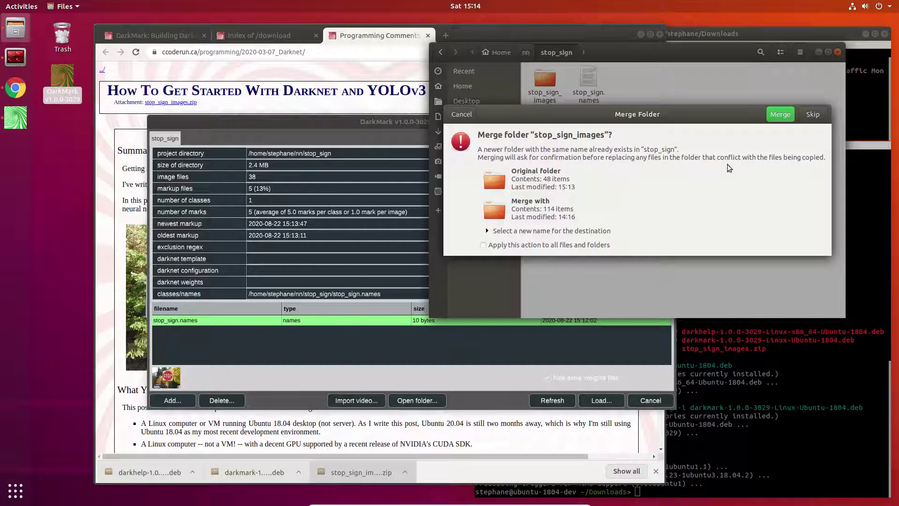
pyautogui.click(779, 115)
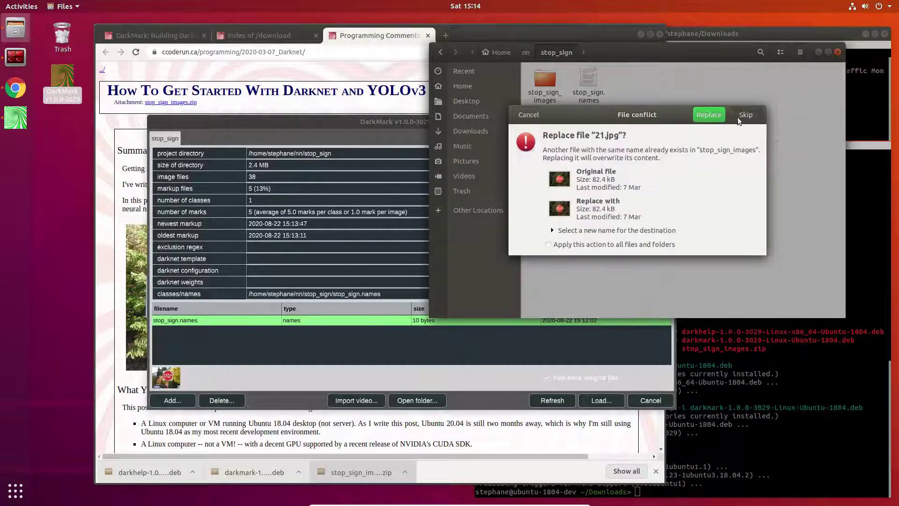
pyautogui.click(704, 114)
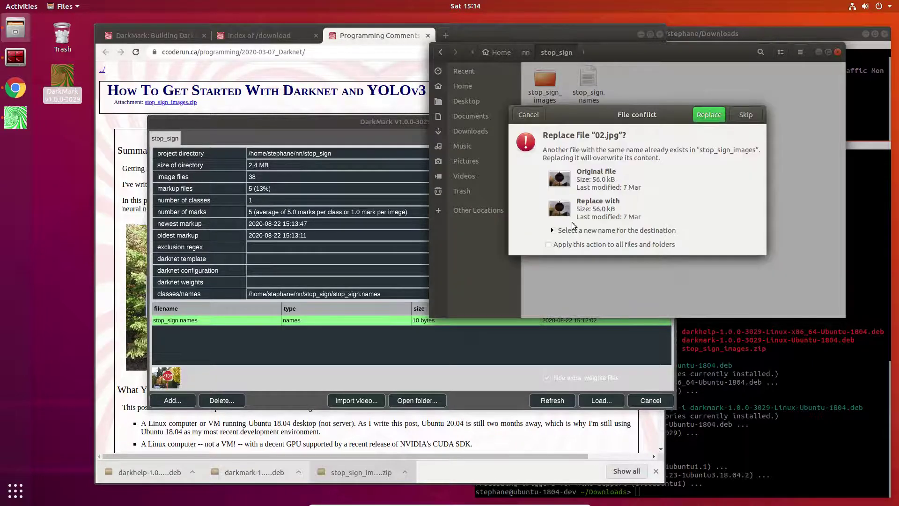
pyautogui.click(548, 244)
pyautogui.click(702, 116)
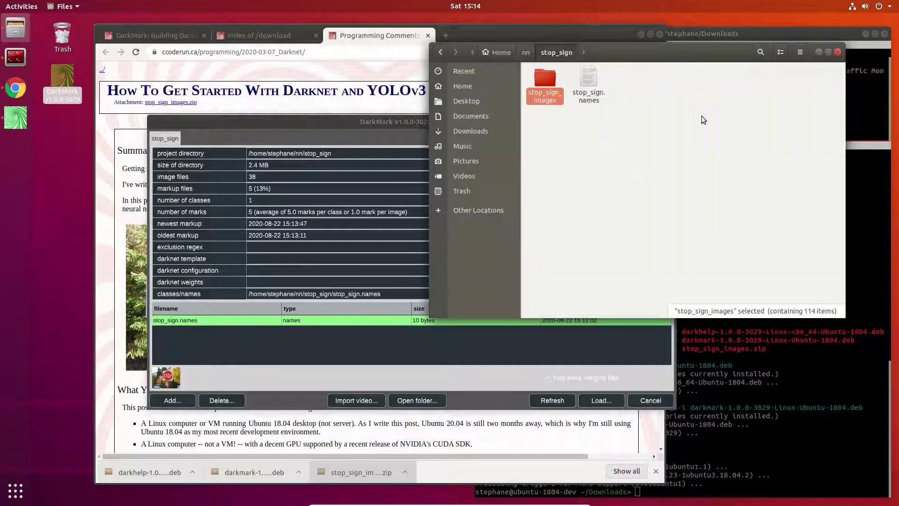
pyautogui.click(373, 121)
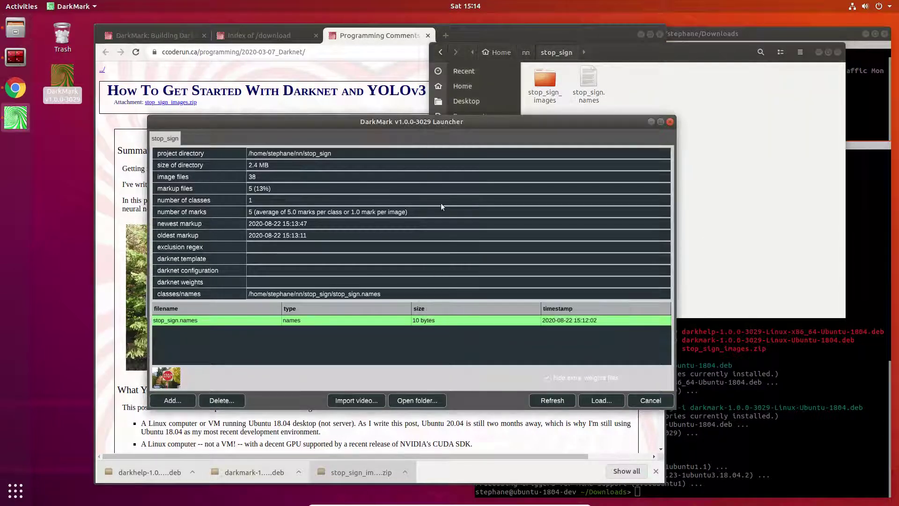
# Refresh the launcher statistics to 38 of 38 marked and load the stop_sign project
pyautogui.click(557, 400)
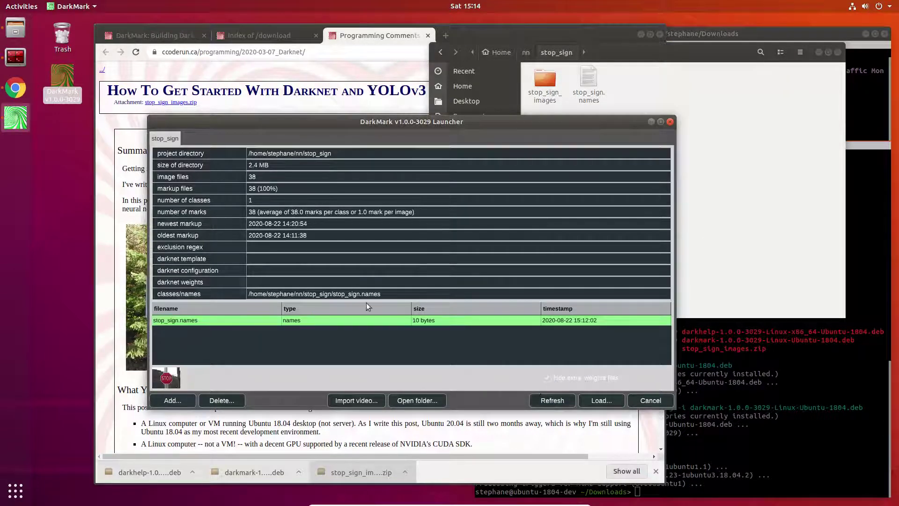
pyautogui.click(601, 400)
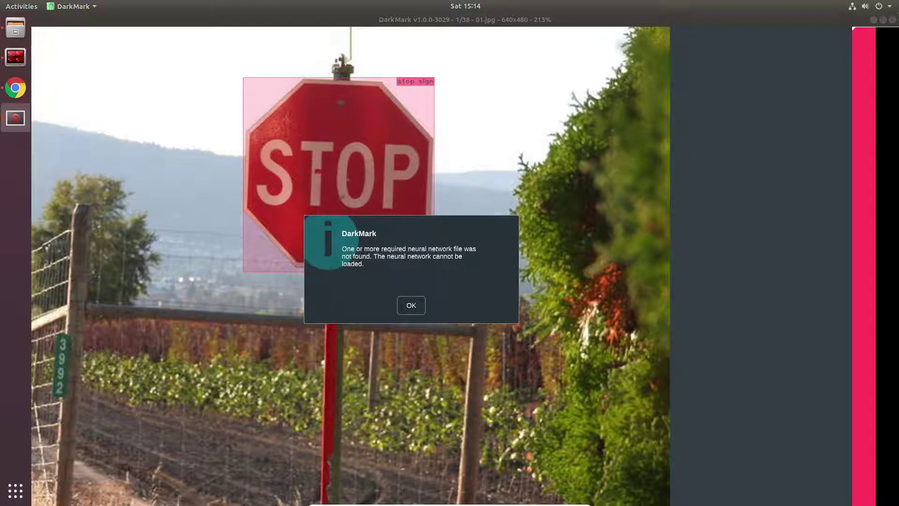
pyautogui.click(411, 306)
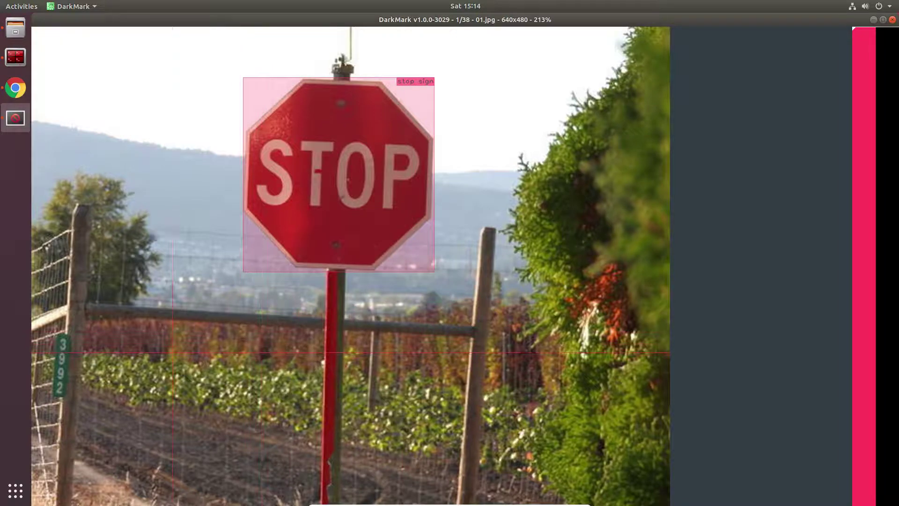
# Step through the already-marked images to 14.jpg
pyautogui.press('Right')
pyautogui.press('Right')
pyautogui.press('Right')
pyautogui.press('Right')
pyautogui.press('Right')
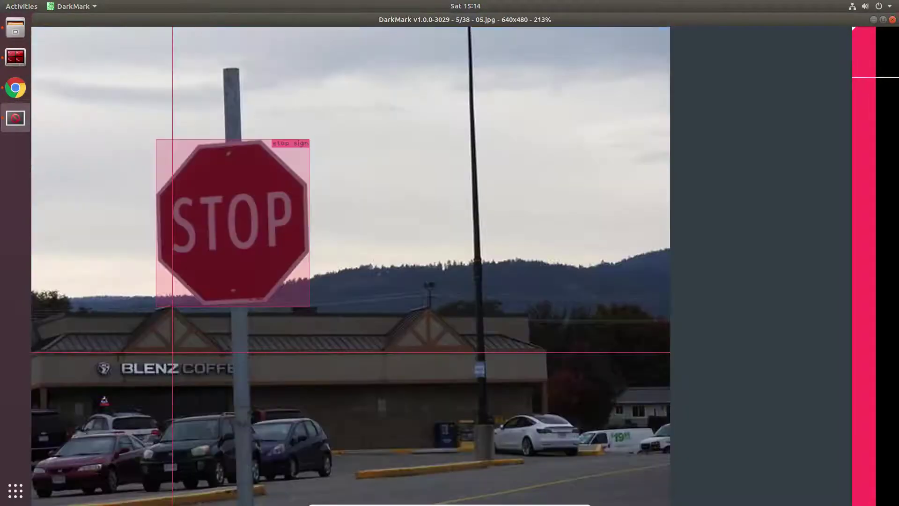
pyautogui.press('Right')
pyautogui.press('Right')
pyautogui.press('Right')
pyautogui.press('Right')
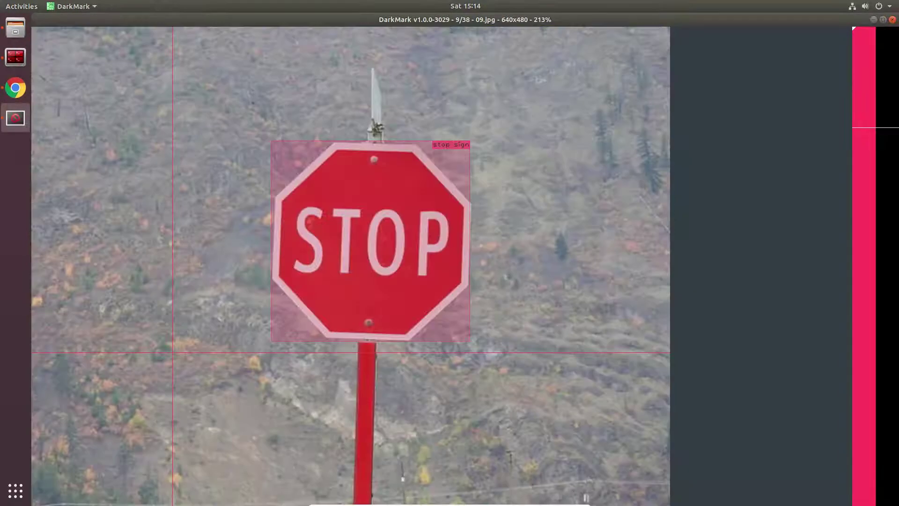
pyautogui.press('Right')
pyautogui.press('Right')
pyautogui.press('Right')
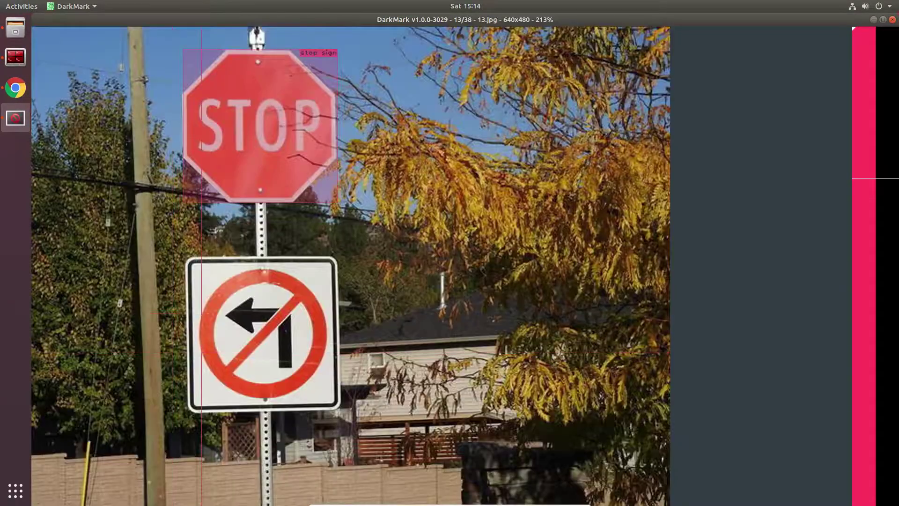
pyautogui.press('Right')
pyautogui.press('Right')
pyautogui.press('Left')
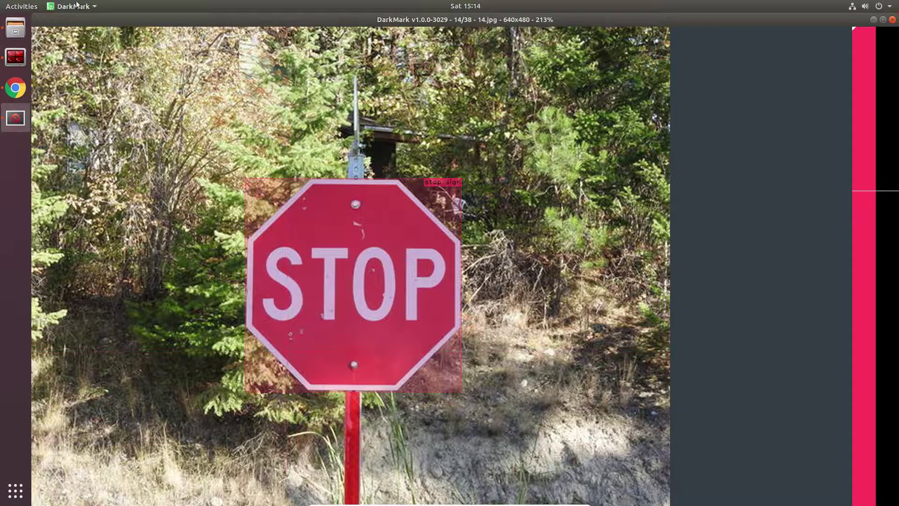
# Draw an extra box over the top-left bushes in 14.jpg, then jump back to 01.jpg
pyautogui.moveTo(37, 33)
pyautogui.mouseDown()
pyautogui.moveTo(148, 72)
pyautogui.moveTo(183, 180)
pyautogui.mouseUp()
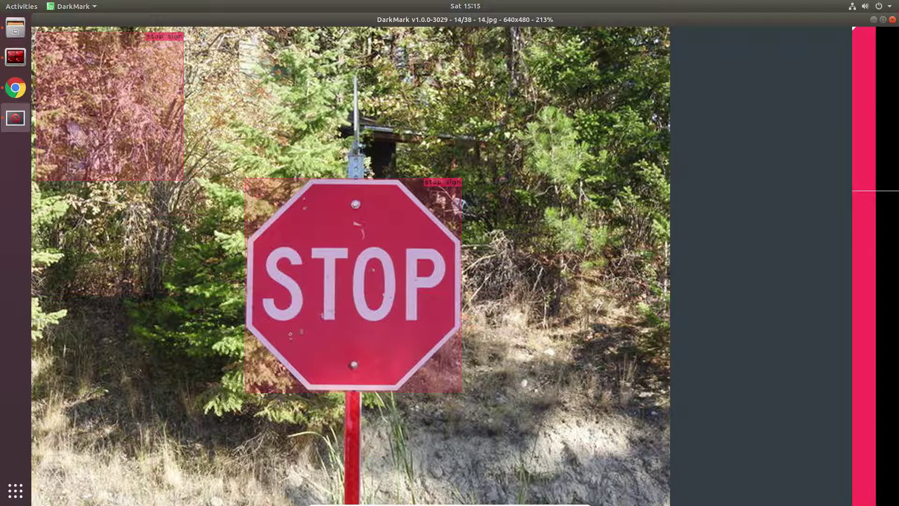
pyautogui.press('Home')
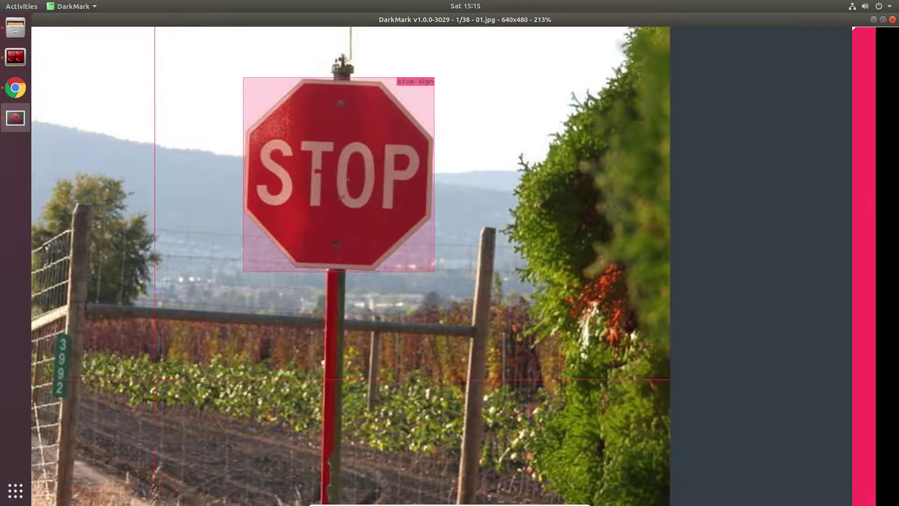
# Open the review marks window, reposition it, and step through the first mark rows
pyautogui.rightClick(155, 379)
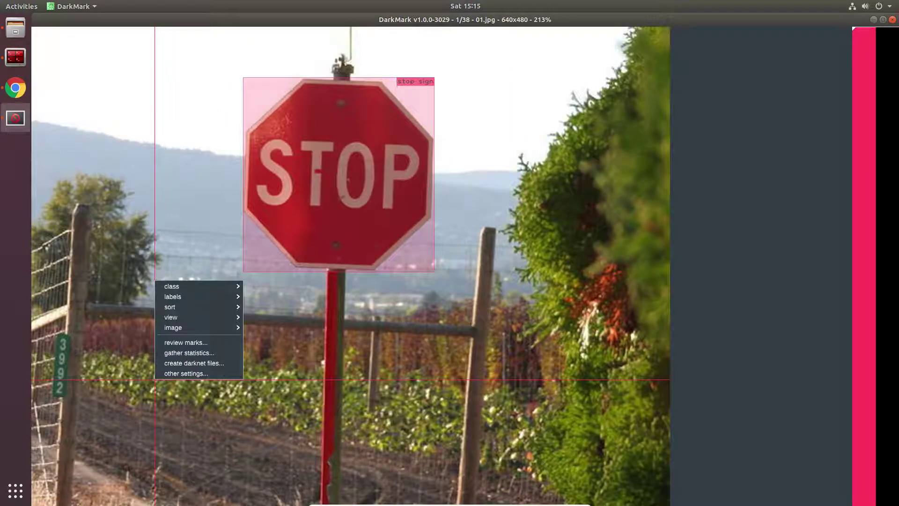
pyautogui.click(175, 345)
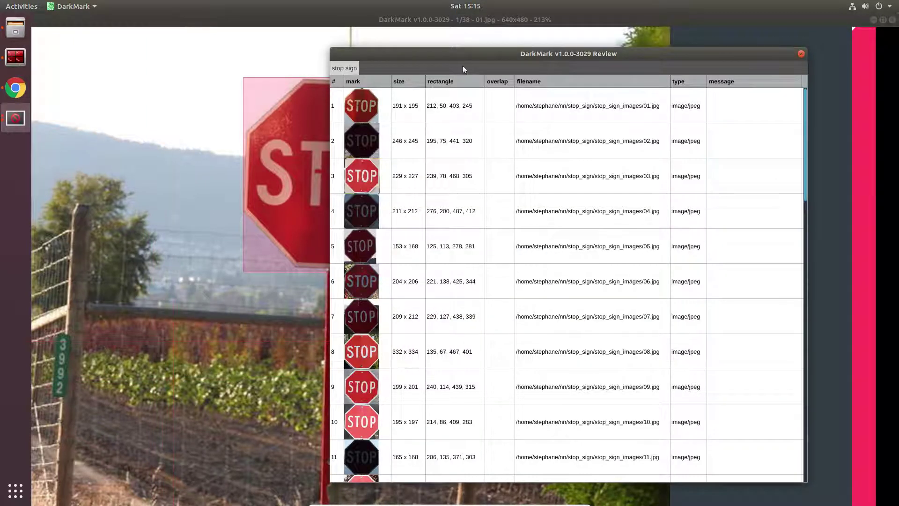
pyautogui.moveTo(482, 57); pyautogui.dragTo(344, 46)
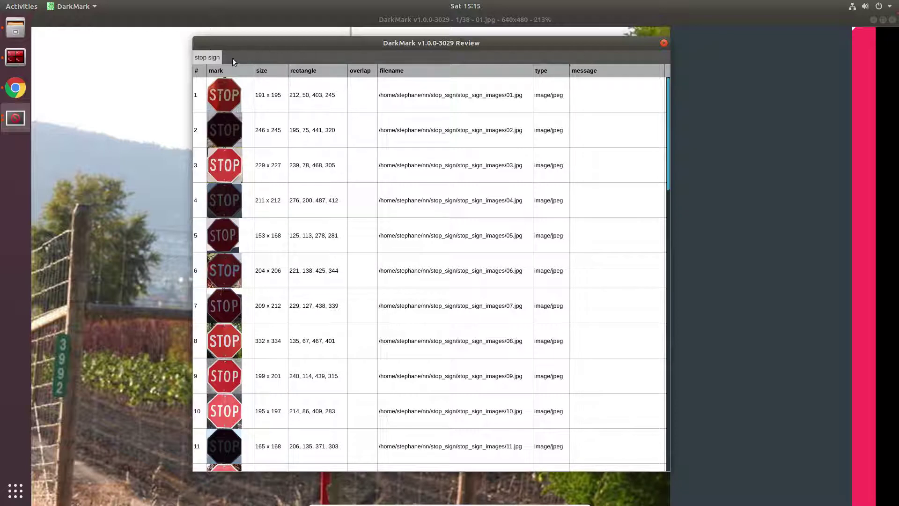
pyautogui.click(223, 100)
pyautogui.press('Down')
pyautogui.press('Down')
pyautogui.press('Down')
pyautogui.press('Down')
pyautogui.press('Down')
pyautogui.press('Down')
pyautogui.press('Down')
pyautogui.press('Down')
pyautogui.press('Down')
pyautogui.press('Down')
pyautogui.press('Down')
pyautogui.press('Down')
pyautogui.press('Down')
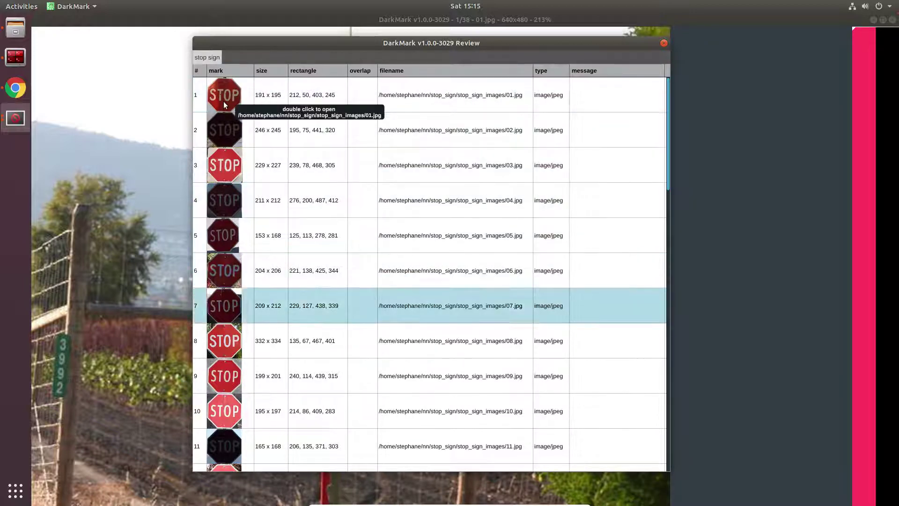
pyautogui.press('Down')
pyautogui.press('Down')
pyautogui.press('Down')
pyautogui.press('Down')
pyautogui.press('Down')
pyautogui.press('Down')
pyautogui.press('Down')
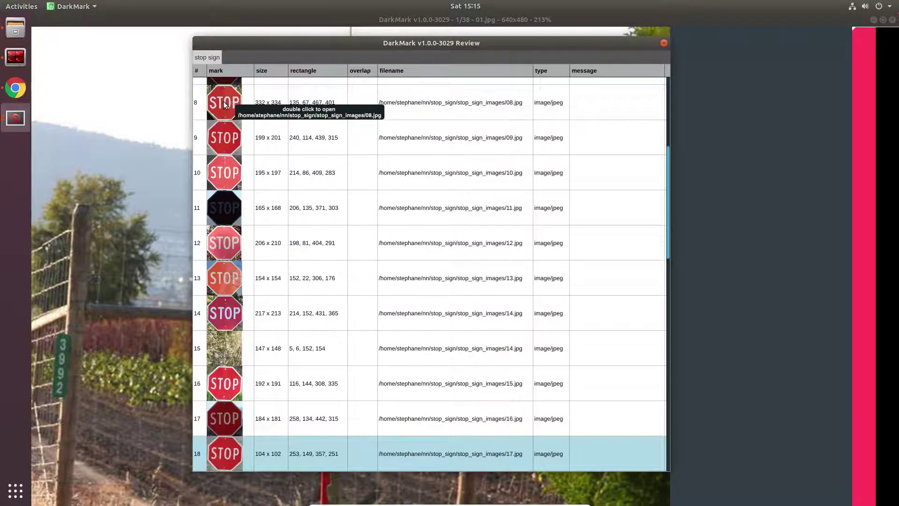
# Inspect the rows around row 15 and open 14.jpg's suspicious 147 x 148 mark
pyautogui.moveTo(464, 43); pyautogui.dragTo(657, 39)
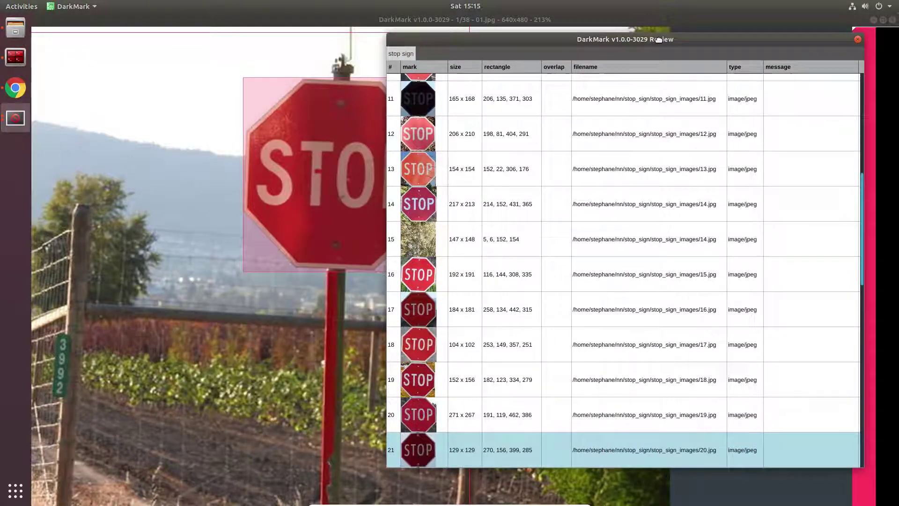
pyautogui.click(417, 244)
pyautogui.click(454, 281)
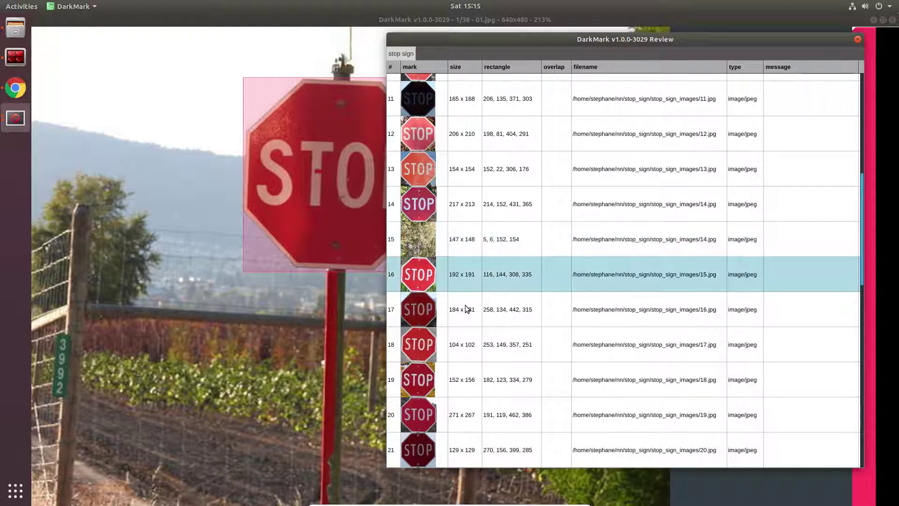
pyautogui.click(465, 309)
pyautogui.click(469, 341)
pyautogui.click(465, 244)
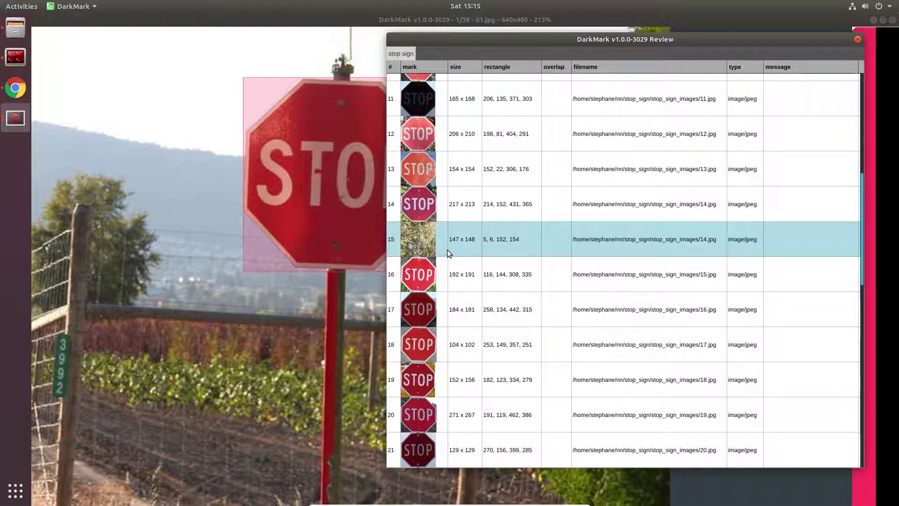
pyautogui.doubleClick(424, 241)
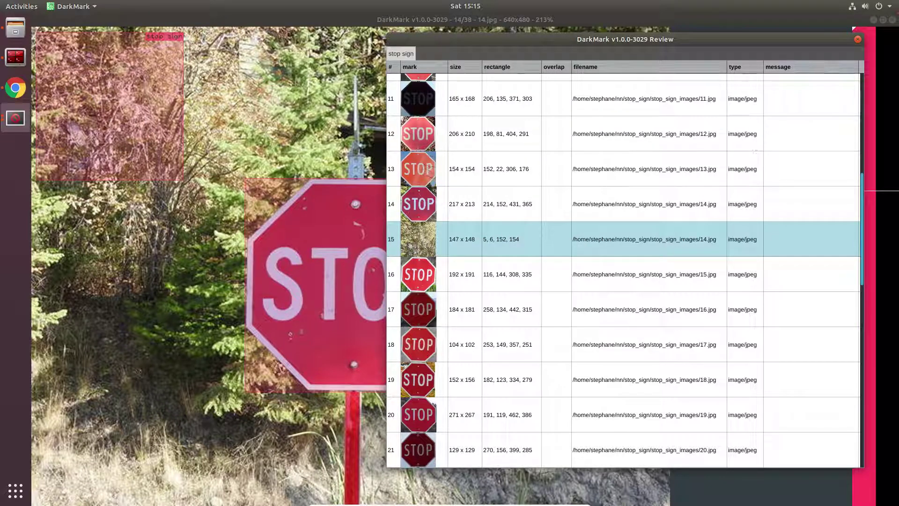
# Close the review window and delete the stray top-left box from 14.jpg
pyautogui.click(857, 39)
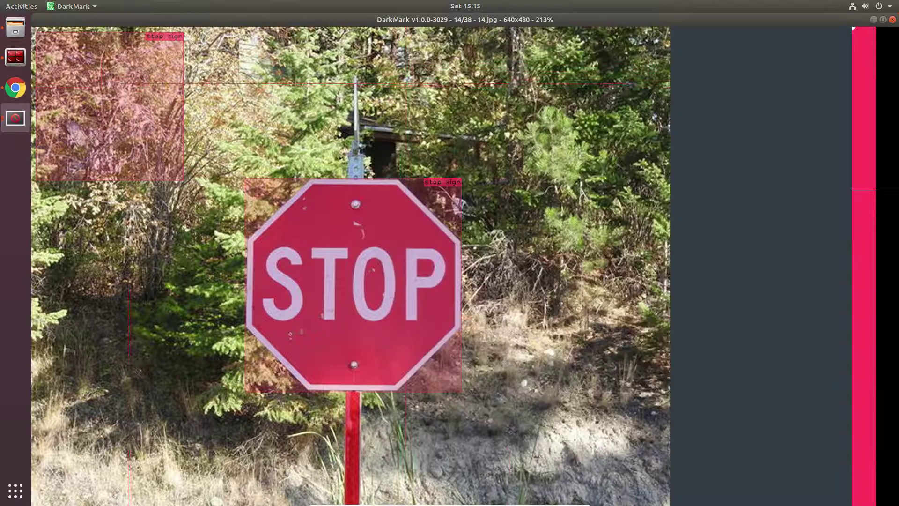
pyautogui.click(100, 103)
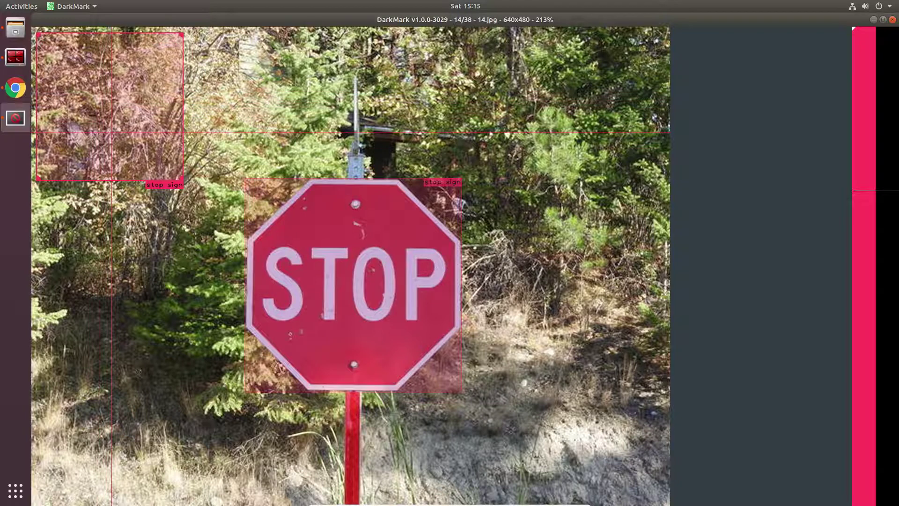
pyautogui.press('Delete')
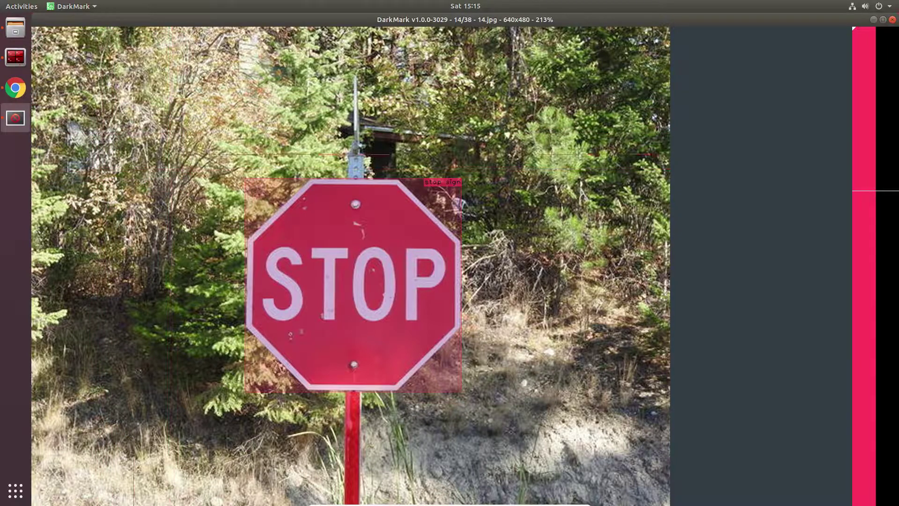
# Reopen review marks and confirm the list runs from row 1 to row 38
pyautogui.rightClick(132, 135)
pyautogui.click(154, 198)
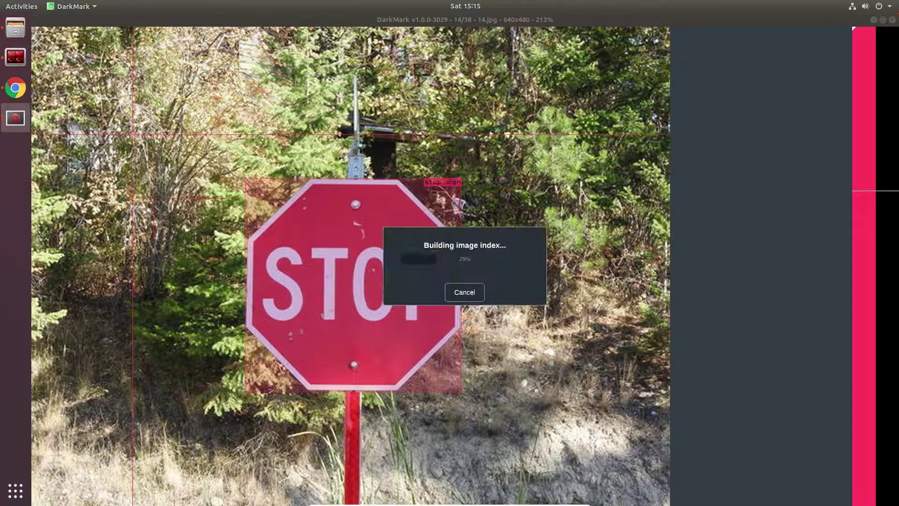
pyautogui.click(487, 136)
pyautogui.click(487, 176)
pyautogui.press('Down')
pyautogui.press('Down')
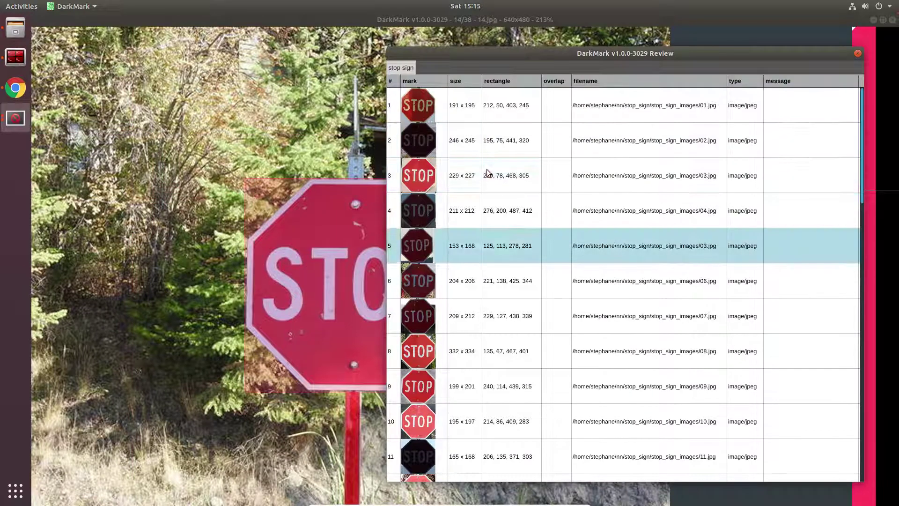
pyautogui.press('End')
pyautogui.press('Up')
pyautogui.press('Up')
pyautogui.press('Up')
pyautogui.press('Up')
pyautogui.press('Up')
pyautogui.press('Up')
pyautogui.press('Up')
pyautogui.press('Up')
pyautogui.press('Up')
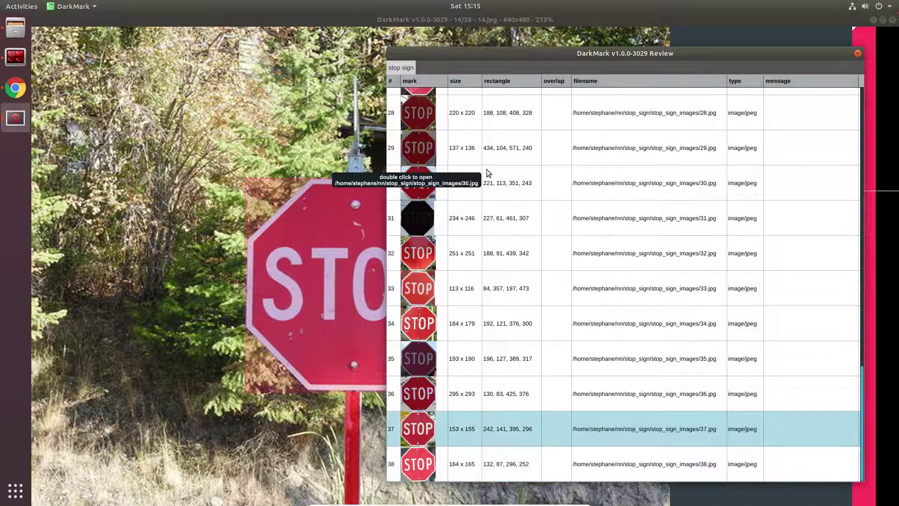
pyautogui.press('Home')
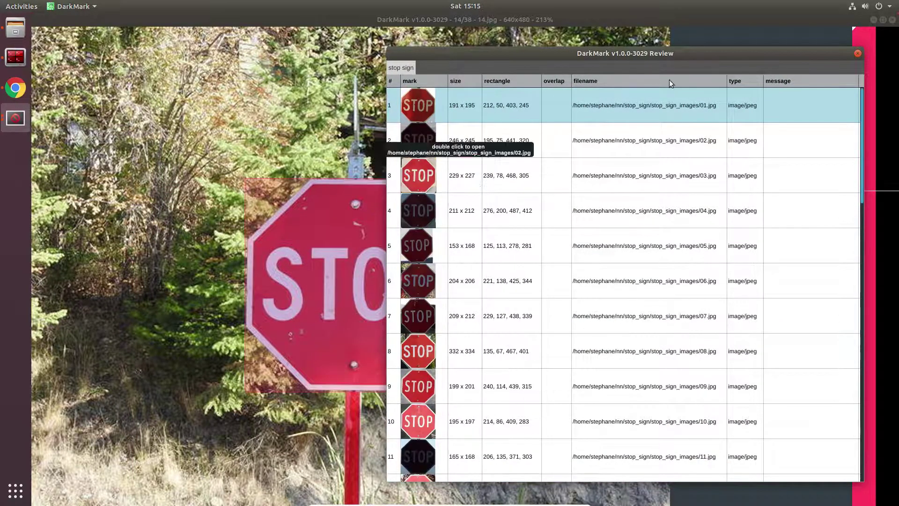